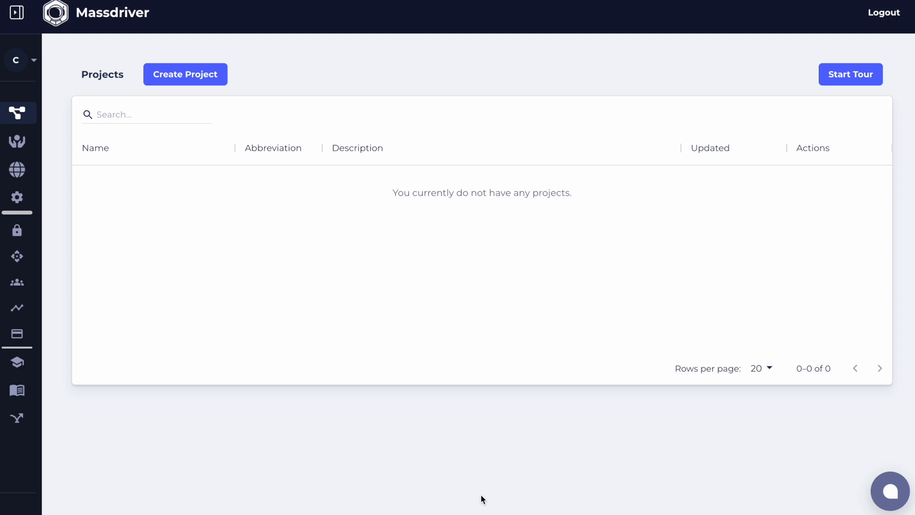
Create a project named "Shared Infra" with the abbreviation "si"
{"action": "left_click", "coordinate": [184, 74]}
{"action": "left_click", "coordinate": [356, 155]}
{"action": "type", "text": "S"}
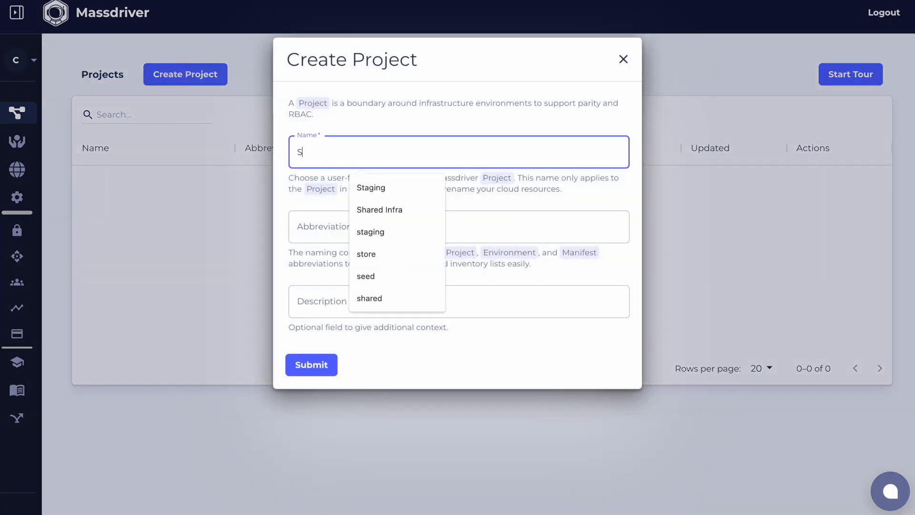
{"action": "type", "text": "hared Infra"}
{"action": "key", "text": "Tab"}
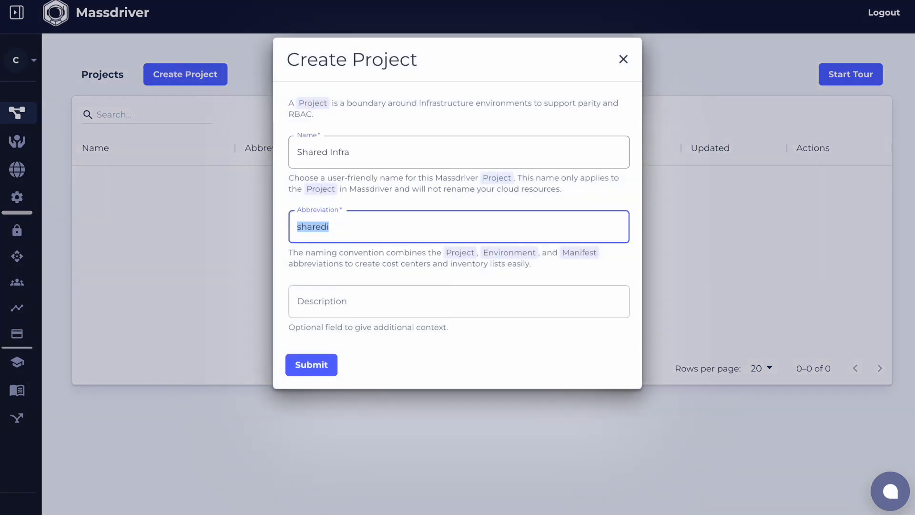
{"action": "type", "text": "si"}
{"action": "key", "text": "Tab"}
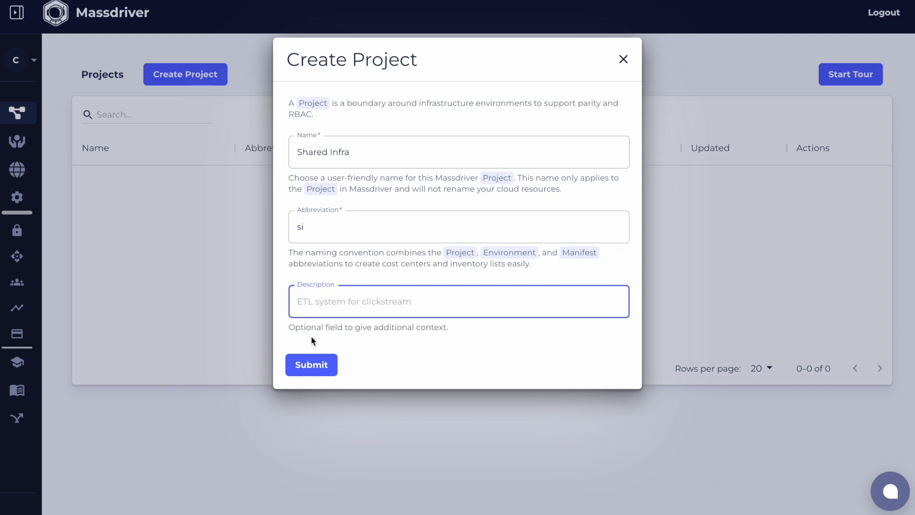
{"action": "left_click", "coordinate": [299, 363]}
Add a "Production" environment abbreviated "prod", described as "Shared Production infrastructure", with the AWS cloud credential
{"action": "left_click", "coordinate": [731, 309]}
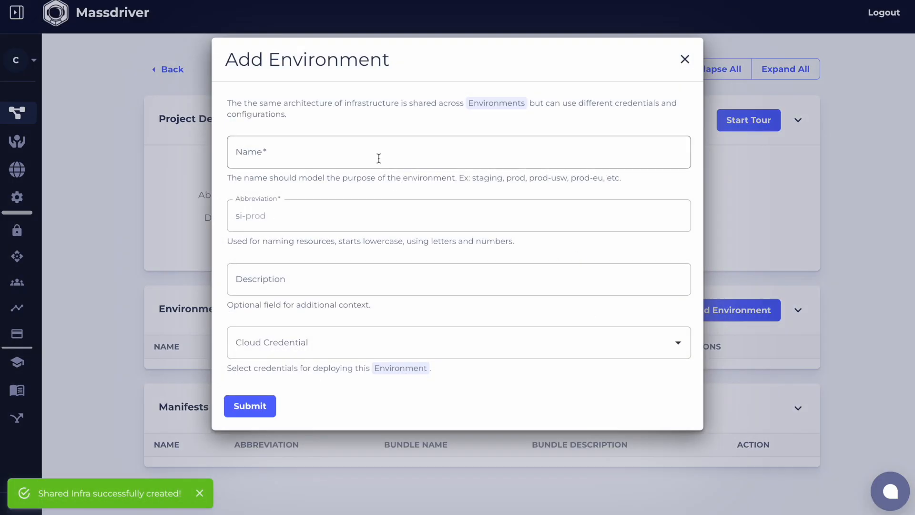
{"action": "left_click", "coordinate": [378, 157]}
{"action": "type", "text": "Production"}
{"action": "key", "text": "Tab"}
{"action": "type", "text": "prod"}
{"action": "key", "text": "Tab"}
{"action": "type", "text": "Shared Production infrastructure"}
{"action": "left_click", "coordinate": [297, 340]}
{"action": "left_click", "coordinate": [296, 375]}
{"action": "left_click", "coordinate": [243, 406]}
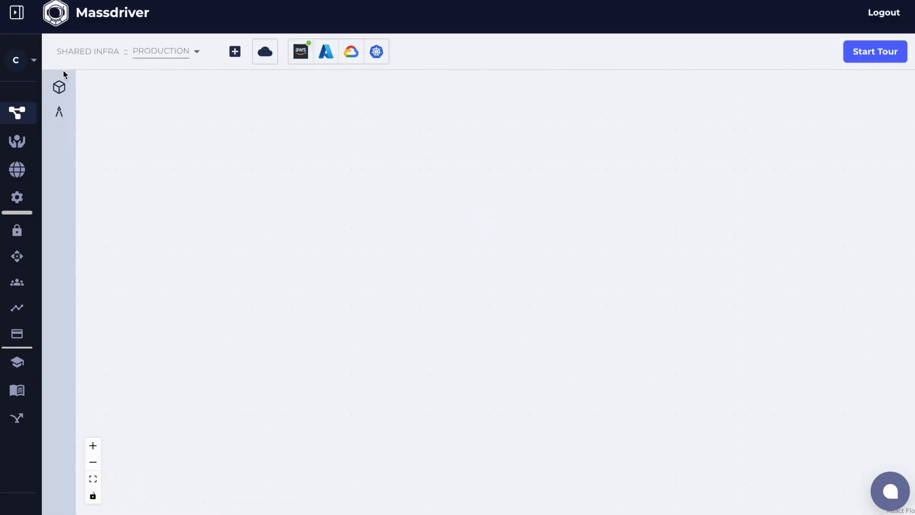
Find the AWS VPC bundle and add it to the canvas as a manifest named "Network"
{"action": "left_click", "coordinate": [134, 127]}
{"action": "type", "text": "vpc"}
{"action": "left_click_drag", "start_coordinate": [220, 179], "coordinate": [329, 206]}
{"action": "left_click", "coordinate": [347, 191]}
{"action": "type", "text": "Network"}
{"action": "key", "text": "Tab"}
{"action": "key", "text": "Return"}
Add the massdriver/aws-eks-cluster bundle as a manifest named "compute" and place it close beside Network
{"action": "double_click", "coordinate": [118, 119]}
{"action": "type", "text": "eks"}
{"action": "left_click_drag", "start_coordinate": [135, 296], "coordinate": [839, 126]}
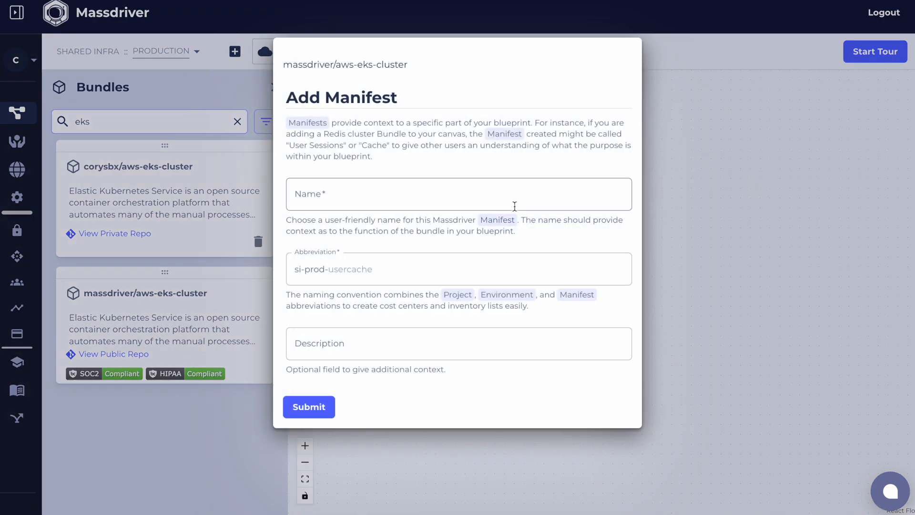
{"action": "left_click", "coordinate": [514, 195]}
{"action": "type", "text": "compute"}
{"action": "key", "text": "Tab"}
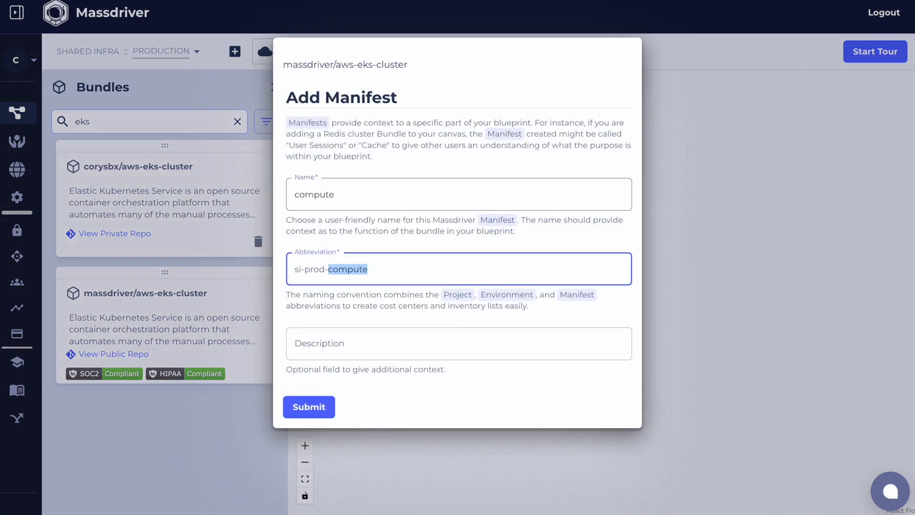
{"action": "key", "text": "Return"}
{"action": "left_click", "coordinate": [274, 88]}
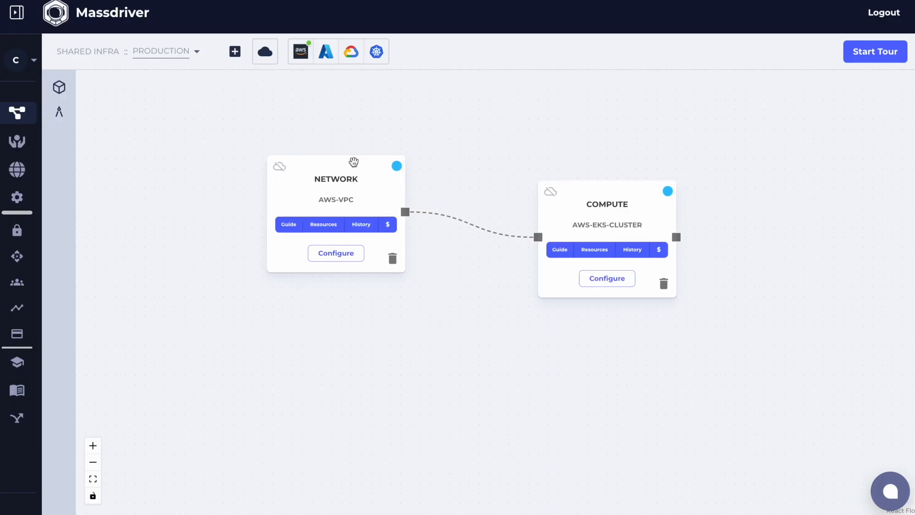
{"action": "left_click_drag", "start_coordinate": [639, 200], "coordinate": [573, 195]}
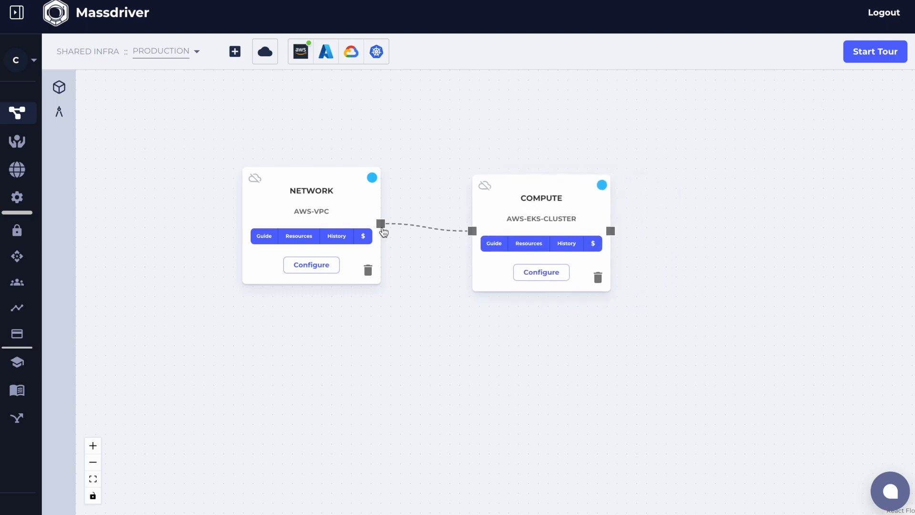
Configure the Network VPC from a configuration preset and deploy it
{"action": "left_click", "coordinate": [311, 265]}
{"action": "left_click", "coordinate": [570, 48]}
{"action": "left_click", "coordinate": [547, 104]}
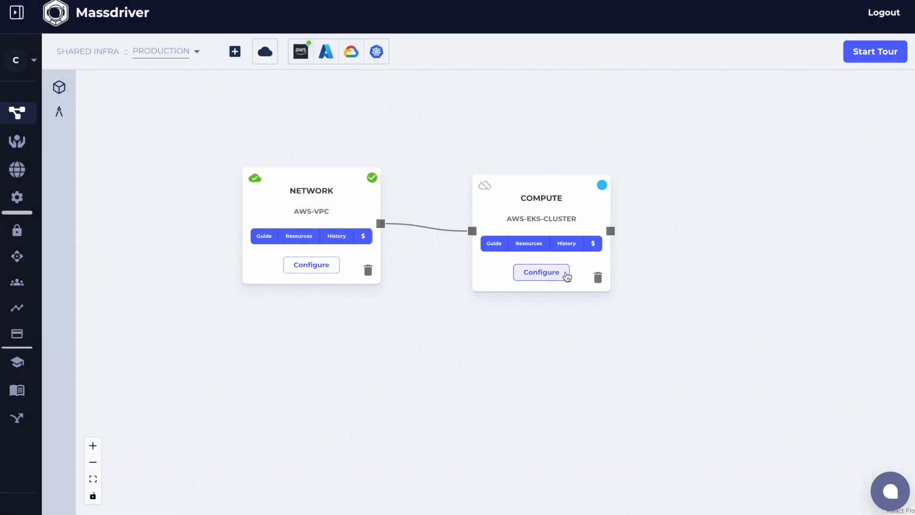
Configure the Compute EKS cluster from a preset, adjust its advanced fields, and deploy it
{"action": "left_click", "coordinate": [566, 276]}
{"action": "left_click", "coordinate": [571, 48]}
{"action": "left_click", "coordinate": [571, 99]}
{"action": "left_click", "coordinate": [462, 295]}
{"action": "left_click", "coordinate": [854, 48]}
{"action": "scroll", "coordinate": [674, 205], "scroll_direction": "down", "scroll_amount": 20}
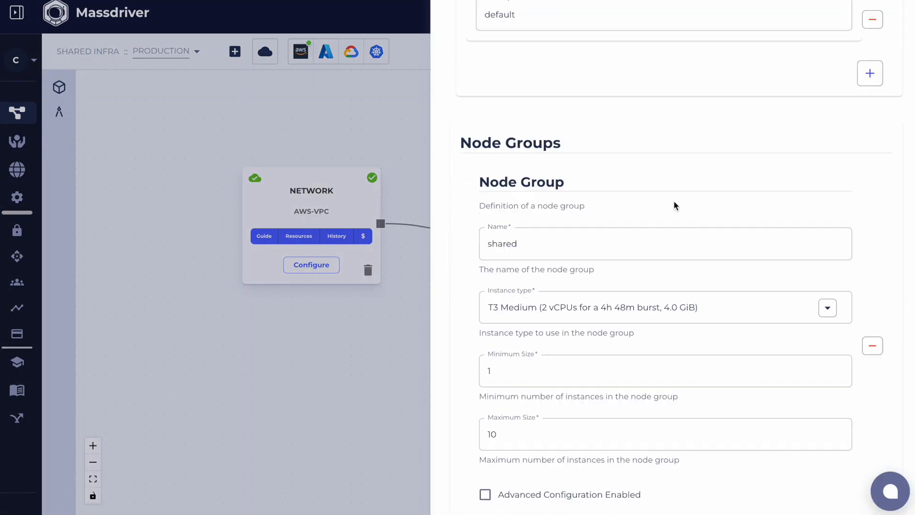
{"action": "left_click", "coordinate": [462, 215]}
{"action": "left_click", "coordinate": [869, 357]}
{"action": "left_click", "coordinate": [653, 359]}
{"action": "left_click", "coordinate": [547, 396]}
{"action": "left_click", "coordinate": [537, 481]}
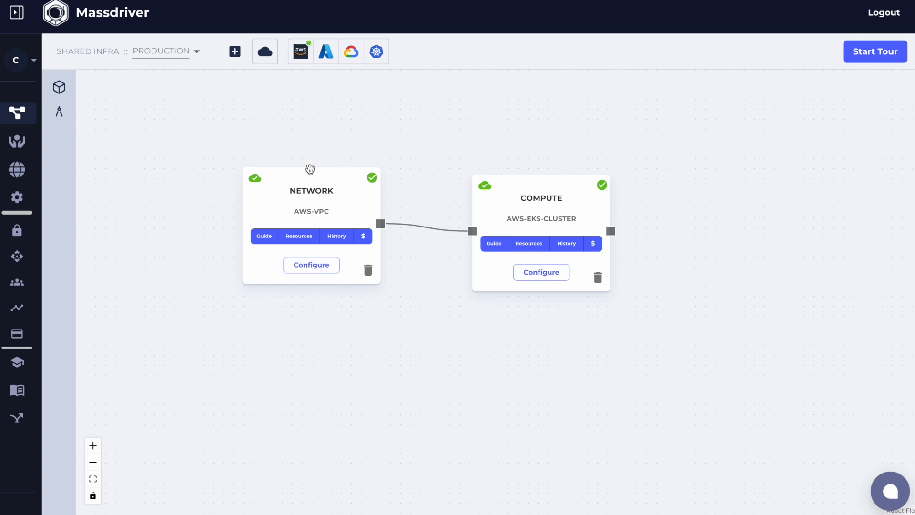
Shift the Network and Compute bundles slightly down and left on the canvas, and return to the projects list
{"action": "left_click_drag", "start_coordinate": [317, 187], "coordinate": [299, 203]}
{"action": "left_click_drag", "start_coordinate": [555, 186], "coordinate": [534, 205]}
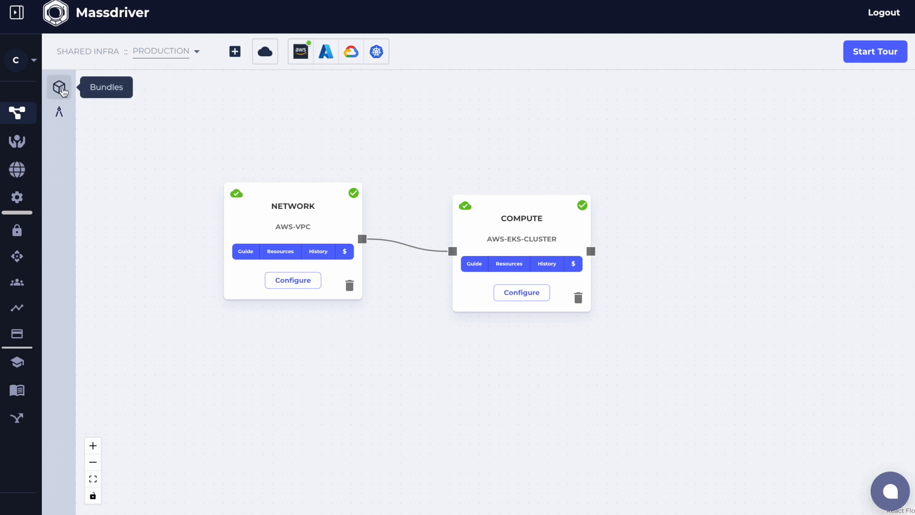
{"action": "left_click", "coordinate": [18, 113]}
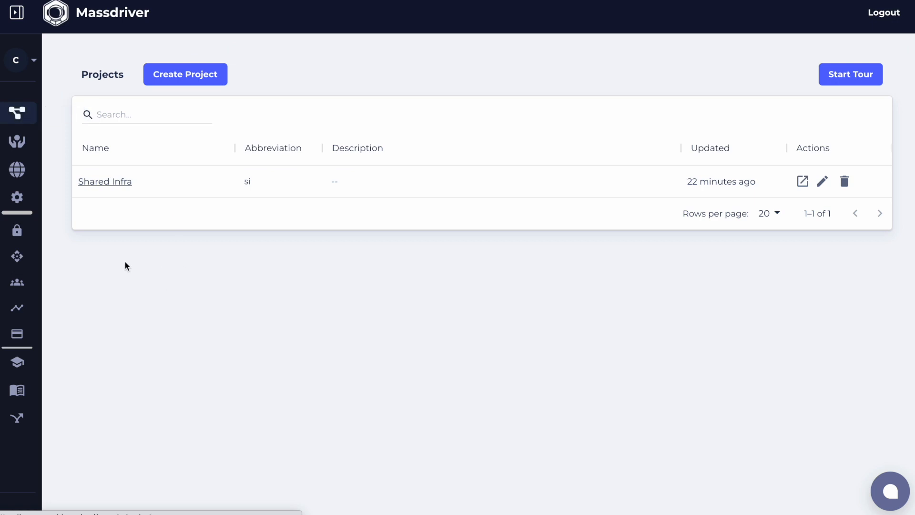
Create a project named "ECommerce API" with the abbreviation "ecomm"
{"action": "left_click", "coordinate": [184, 76]}
{"action": "left_click", "coordinate": [342, 148]}
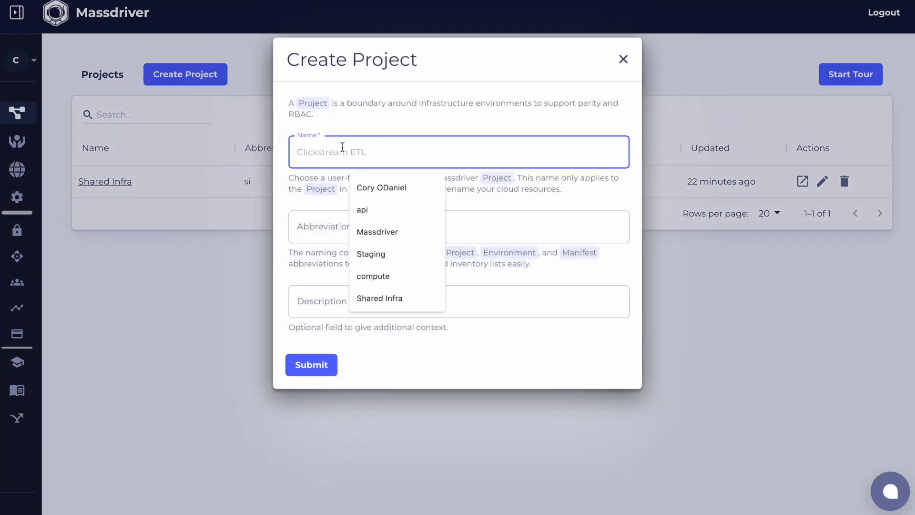
{"action": "type", "text": "EComm"}
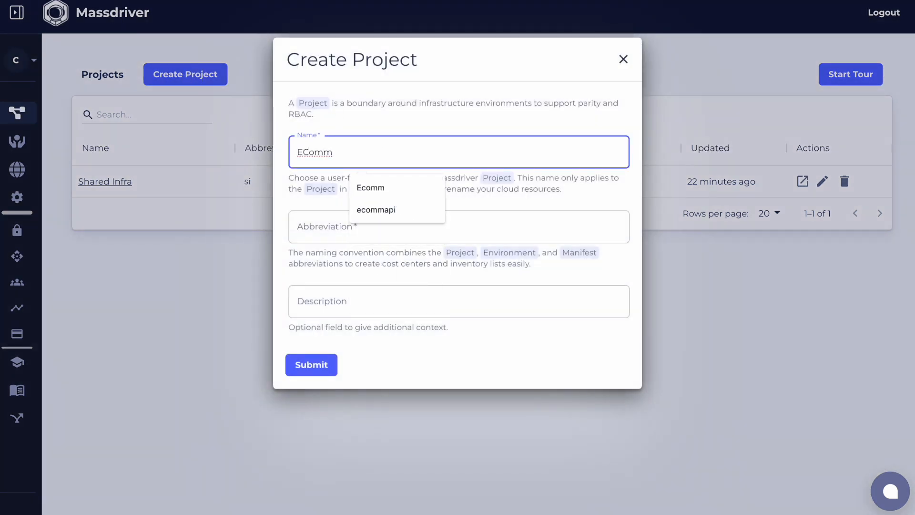
{"action": "type", "text": "erce API"}
{"action": "key", "text": "Tab"}
{"action": "type", "text": "ecomm"}
{"action": "key", "text": "Tab"}
{"action": "key", "text": "Return"}
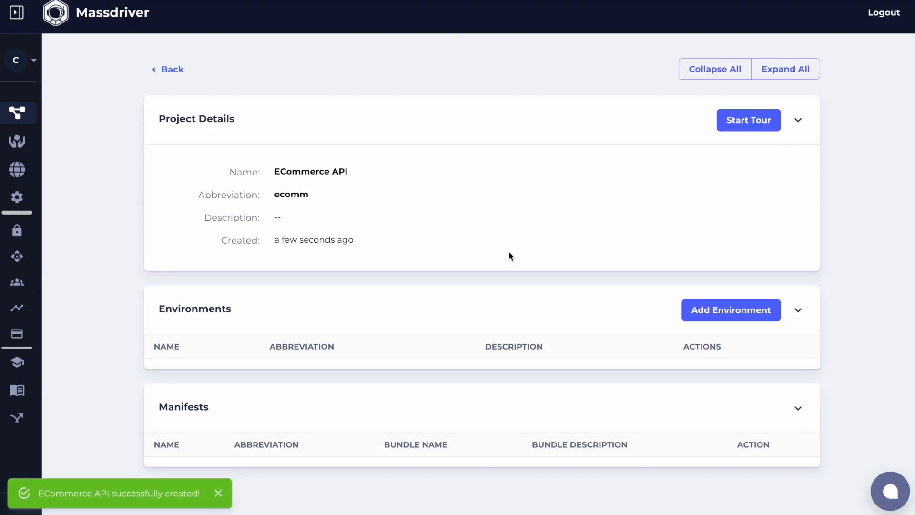
Add a "Production" environment abbreviated "prod" to the ECommerce API project, using the AWS cloud credential
{"action": "left_click", "coordinate": [756, 309]}
{"action": "left_click", "coordinate": [374, 148]}
{"action": "type", "text": "Production"}
{"action": "key", "text": "Tab"}
{"action": "type", "text": "prod"}
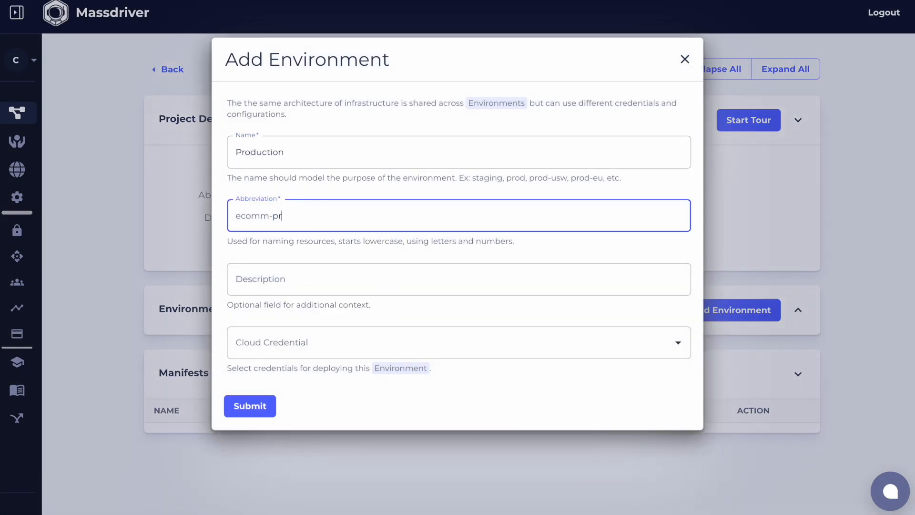
{"action": "left_click", "coordinate": [296, 341]}
{"action": "left_click", "coordinate": [267, 375]}
{"action": "left_click", "coordinate": [250, 407]}
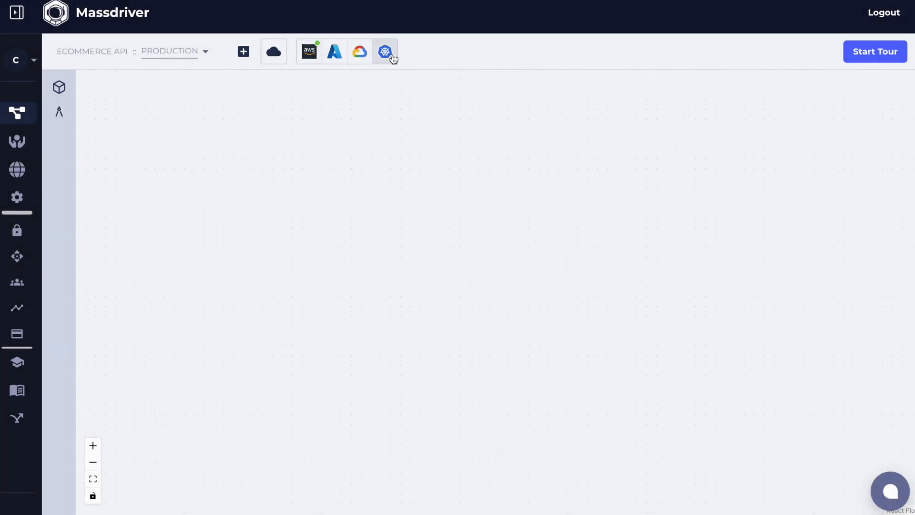
Set the si-prod-compute EKS cluster credentials as the environment's default Kubernetes Cluster credentials
{"action": "left_click", "coordinate": [385, 52]}
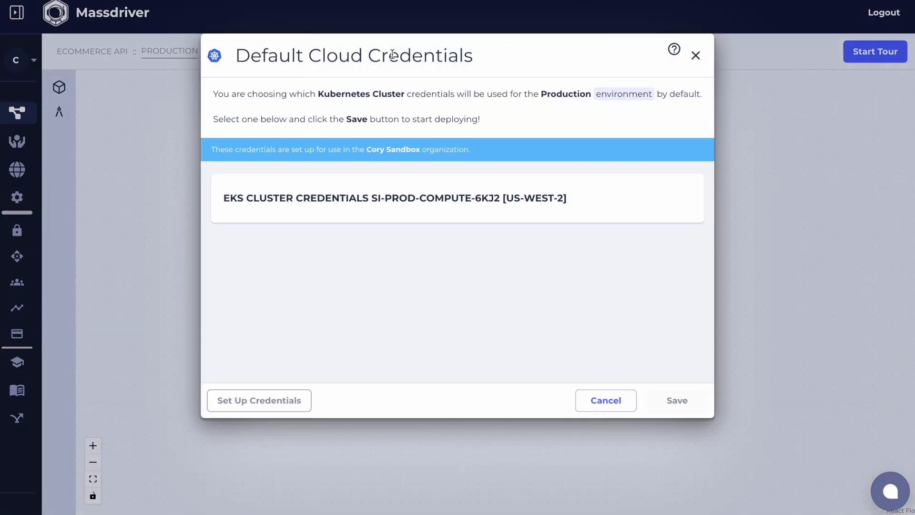
{"action": "left_click", "coordinate": [412, 193]}
{"action": "left_click", "coordinate": [685, 403]}
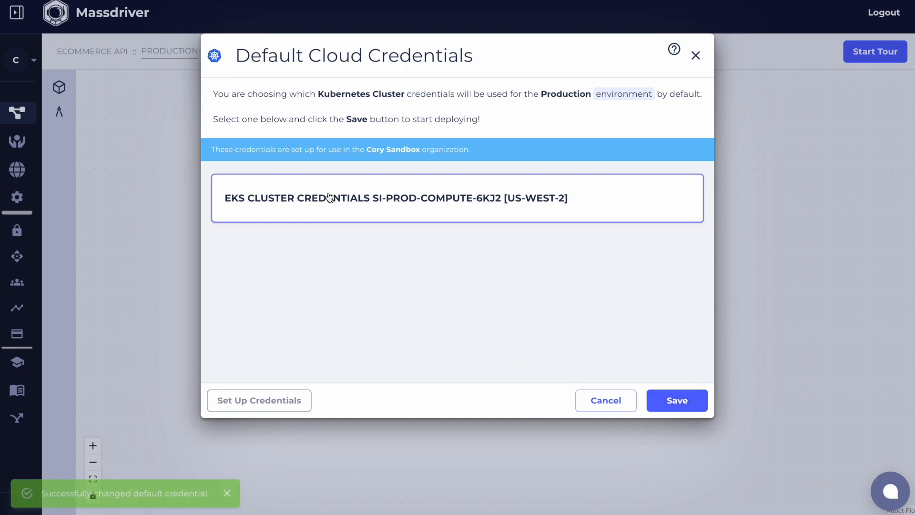
{"action": "left_click", "coordinate": [203, 238]}
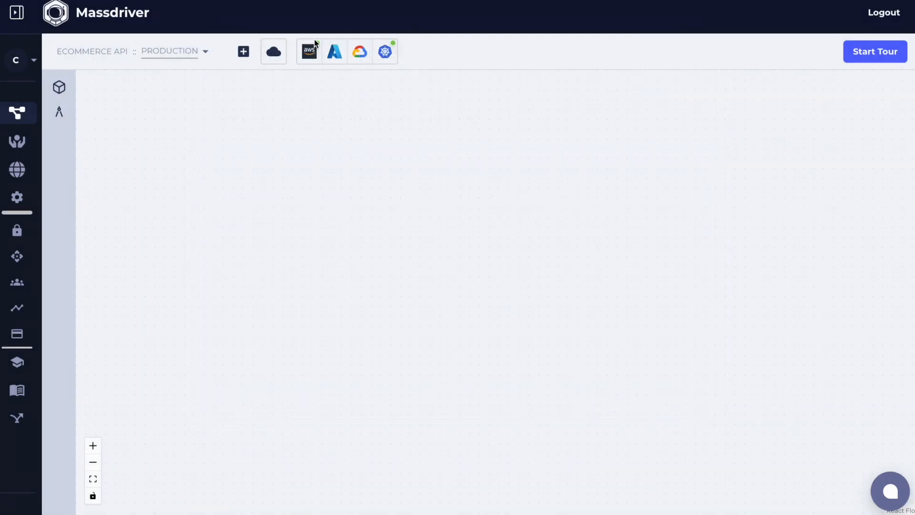
Set the si-prod-network VPC as the environment's default AWS Virtual Private Cloud
{"action": "left_click", "coordinate": [274, 52]}
{"action": "left_click", "coordinate": [288, 120]}
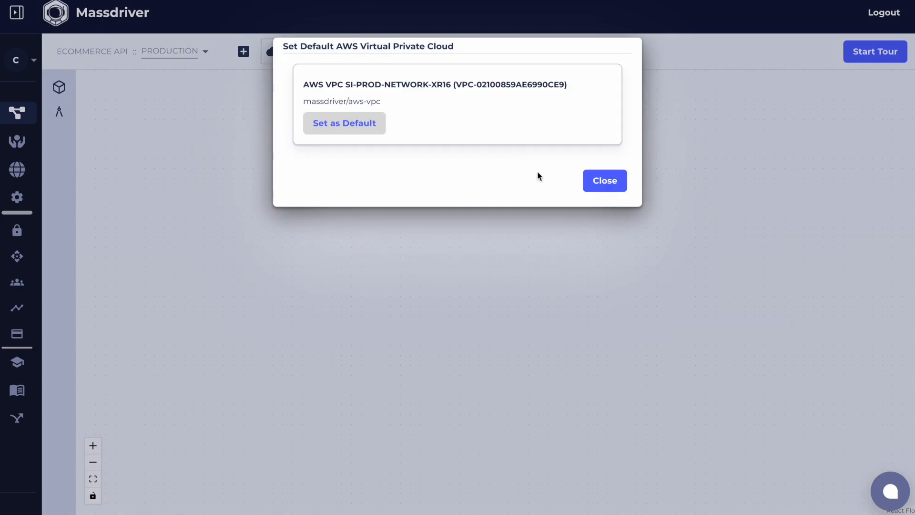
{"action": "left_click", "coordinate": [350, 123]}
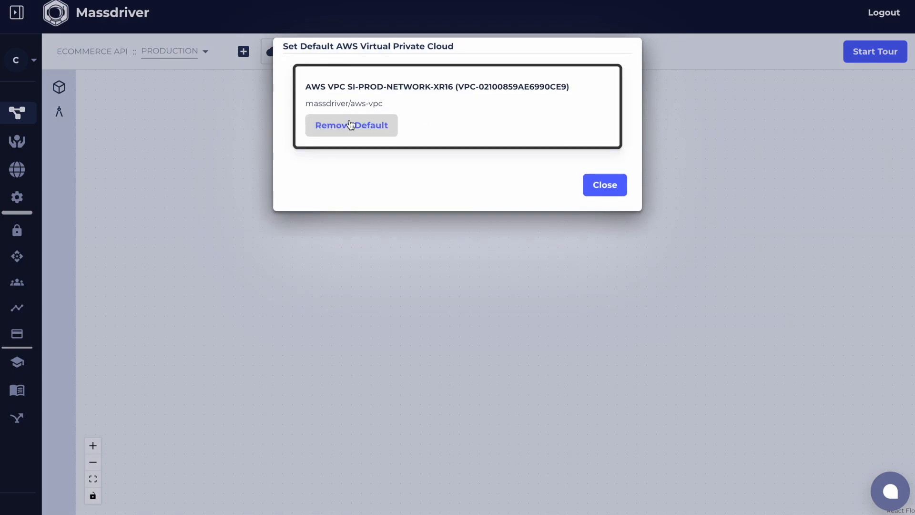
{"action": "left_click", "coordinate": [589, 180]}
Filter the bundles to applications and add the ecomm-api bundle as a manifest named "api"
{"action": "left_click", "coordinate": [59, 86]}
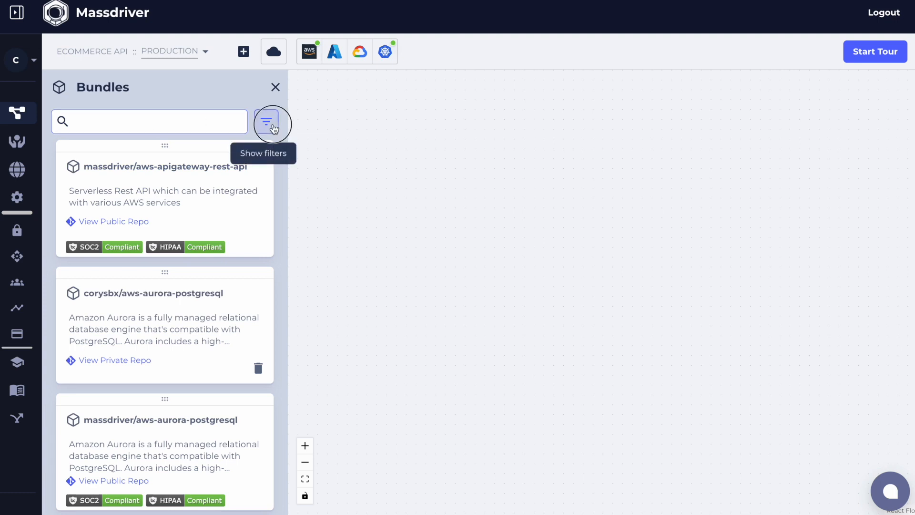
{"action": "left_click", "coordinate": [266, 121]}
{"action": "left_click", "coordinate": [106, 183]}
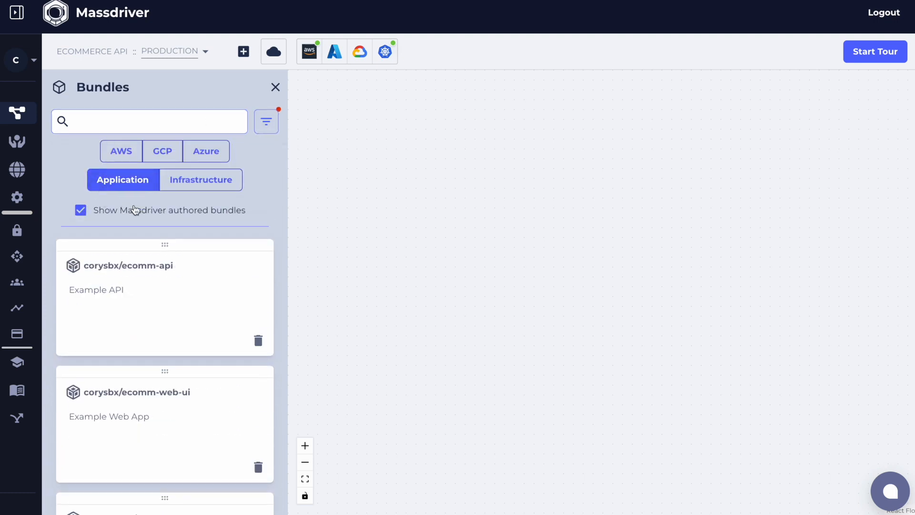
{"action": "left_click_drag", "start_coordinate": [144, 321], "coordinate": [565, 178]}
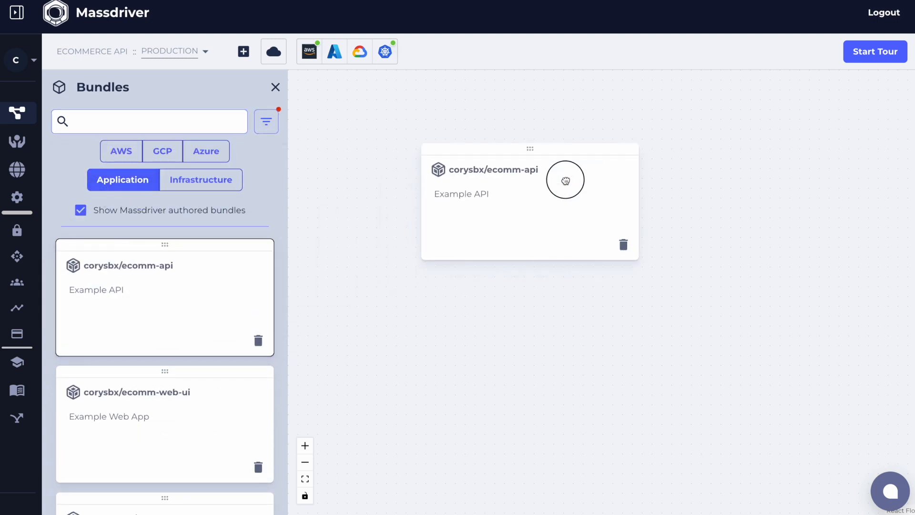
{"action": "left_click", "coordinate": [389, 193]}
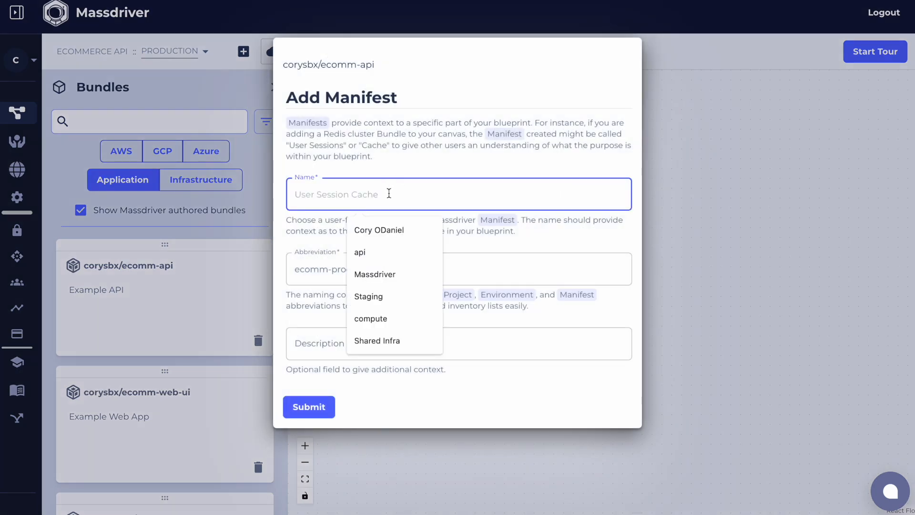
{"action": "type", "text": "api"}
{"action": "key", "text": "Tab"}
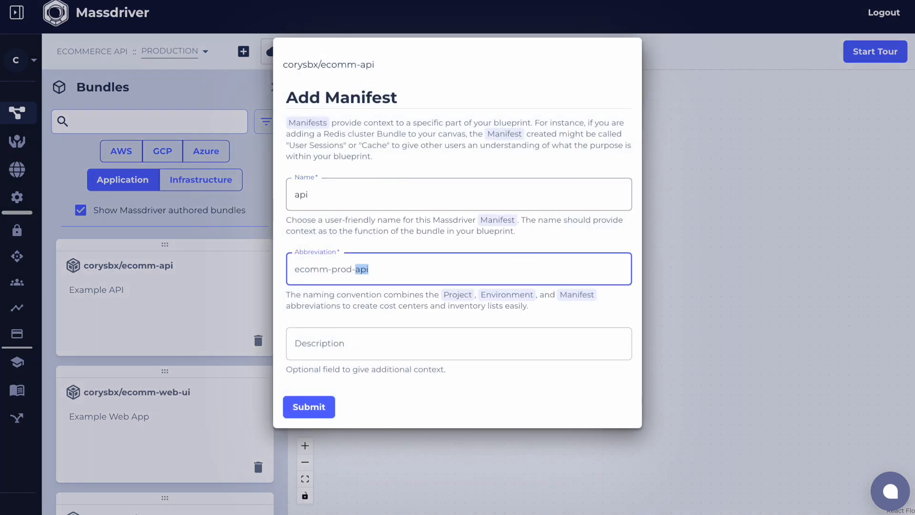
{"action": "key", "text": "Return"}
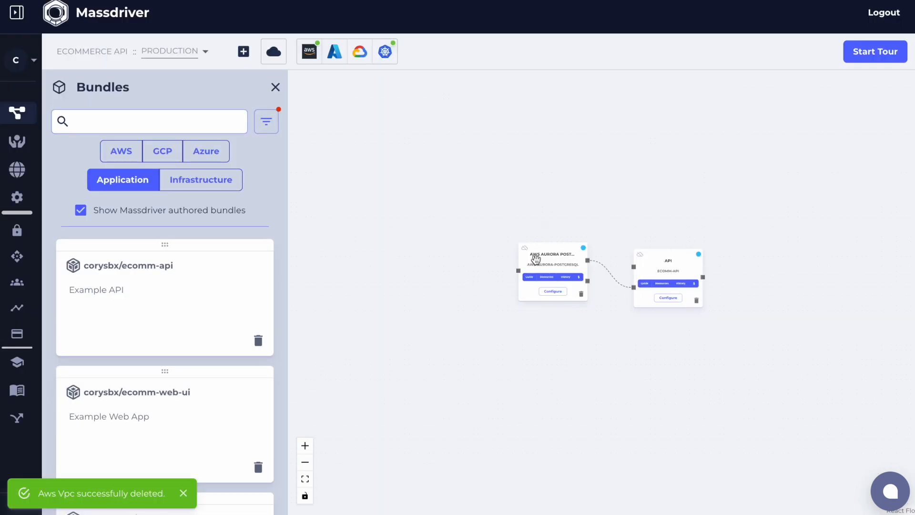
Add the ecomm-web-ui application bundle to the canvas as a manifest named "web"
{"action": "left_click_drag", "start_coordinate": [180, 392], "coordinate": [771, 119]}
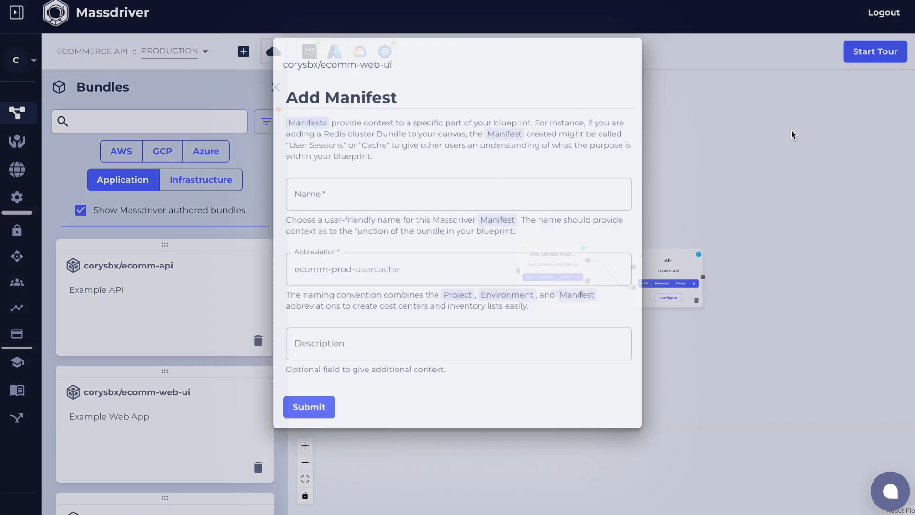
{"action": "left_click", "coordinate": [395, 197]}
{"action": "type", "text": "web"}
{"action": "key", "text": "Tab"}
{"action": "key", "text": "Return"}
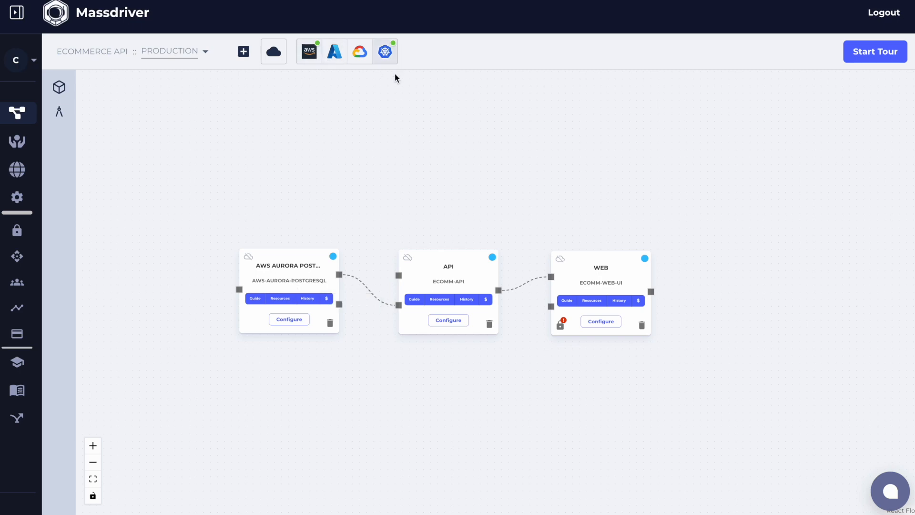
Configure Aurora PostgreSQL with the Development Serverless preset, set its serverless scaling from 0.5 to 1, and deploy it
{"action": "left_click", "coordinate": [289, 319]}
{"action": "left_click", "coordinate": [574, 47]}
{"action": "left_click", "coordinate": [573, 119]}
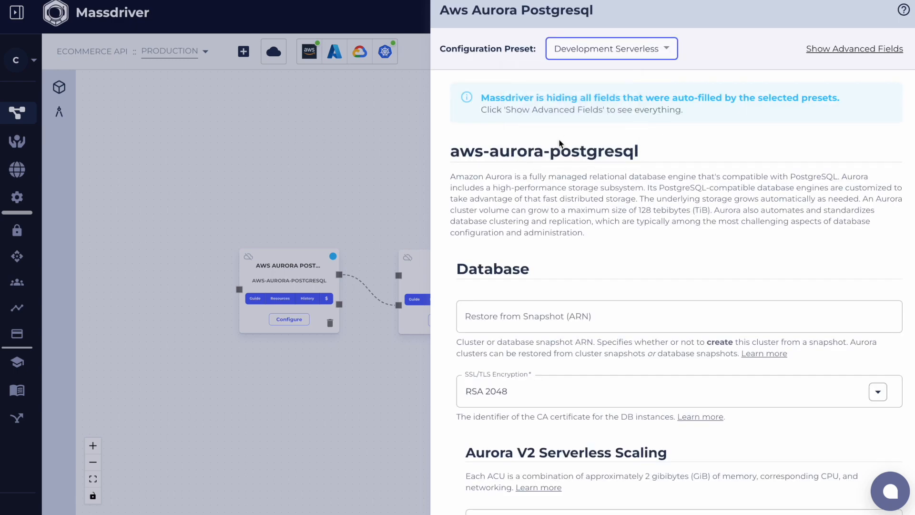
{"action": "scroll", "coordinate": [564, 257], "scroll_direction": "down", "scroll_amount": 5}
{"action": "left_click", "coordinate": [563, 253]}
{"action": "type", "text": "0.5"}
{"action": "key", "text": "Tab"}
{"action": "type", "text": "1"}
{"action": "left_click", "coordinate": [538, 482]}
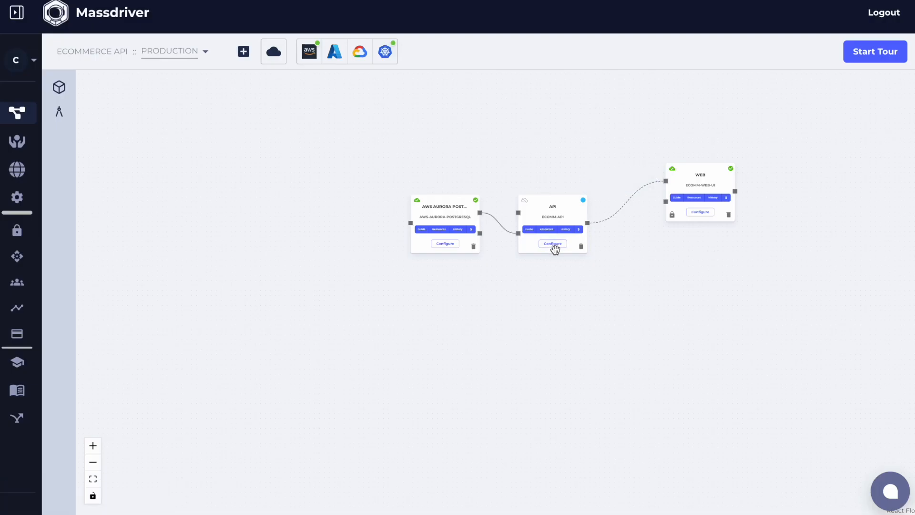
Configure the api manifest with the Demo preset and set its database schema name to "store"
{"action": "left_click", "coordinate": [549, 245]}
{"action": "left_click", "coordinate": [582, 44]}
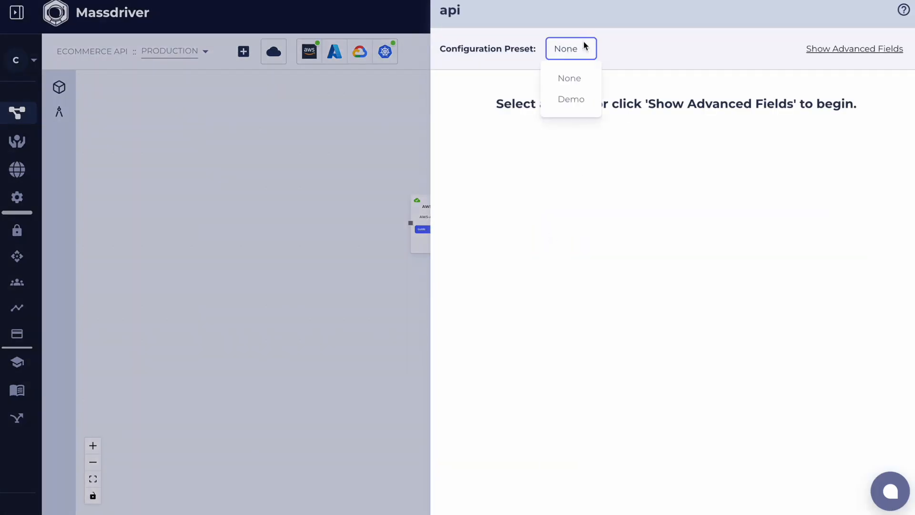
{"action": "left_click", "coordinate": [580, 95]}
{"action": "left_click", "coordinate": [527, 261]}
{"action": "type", "text": "store"}
{"action": "key", "text": "Tab"}
{"action": "scroll", "coordinate": [561, 210], "scroll_direction": "down", "scroll_amount": 6}
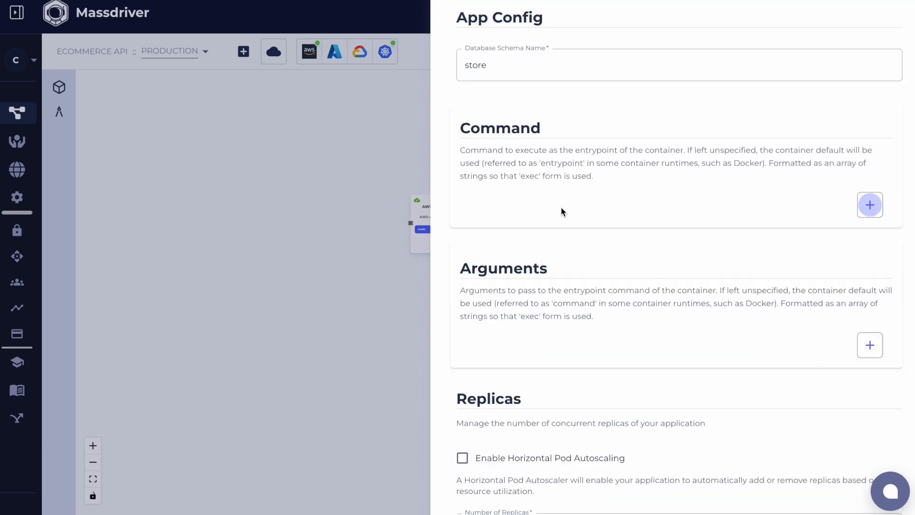
Show the api's advanced fields, set its HTTP hostname to storeapi2.mdawssbx.com, and deploy it
{"action": "scroll", "coordinate": [676, 286], "scroll_direction": "up", "scroll_amount": 6}
{"action": "left_click", "coordinate": [865, 50]}
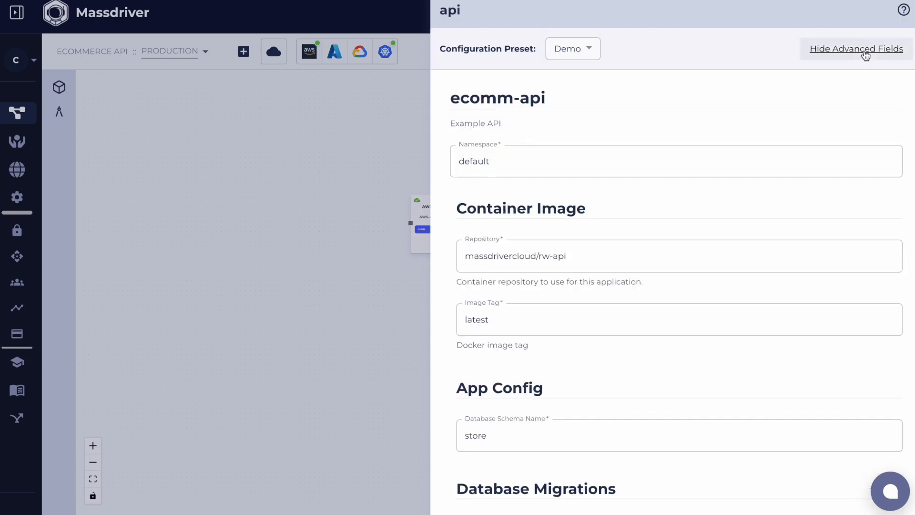
{"action": "scroll", "coordinate": [672, 145], "scroll_direction": "down", "scroll_amount": 5}
{"action": "scroll", "coordinate": [673, 148], "scroll_direction": "down", "scroll_amount": 15}
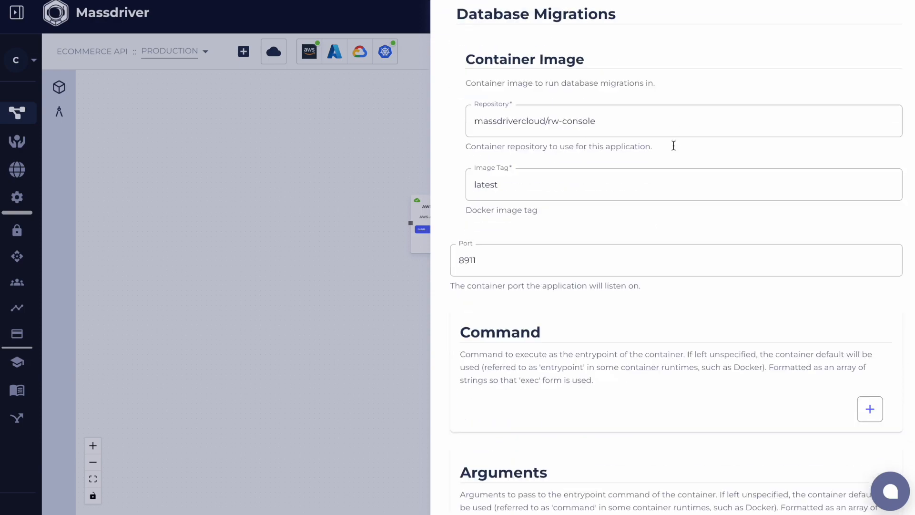
{"action": "scroll", "coordinate": [673, 144], "scroll_direction": "down", "scroll_amount": 1}
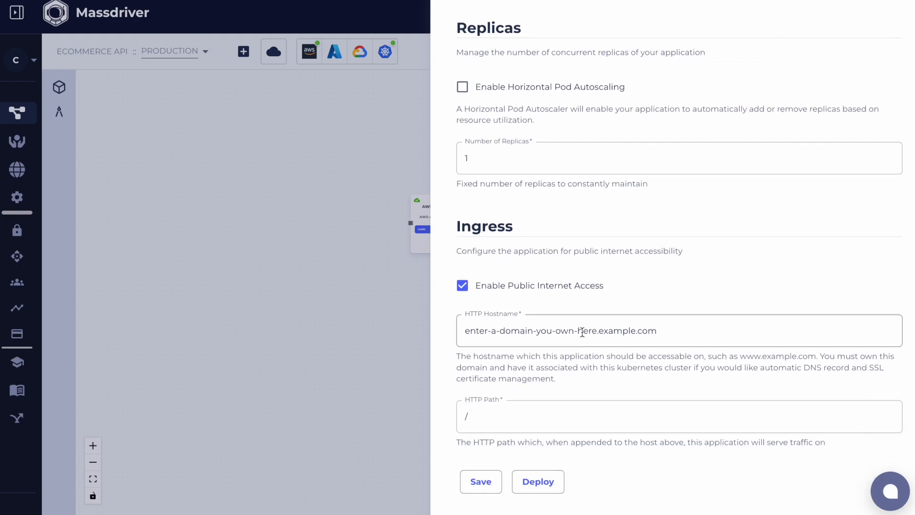
{"action": "triple_click", "coordinate": [586, 330]}
{"action": "type", "text": "storeapi2"}
{"action": "type", "text": ".mda"}
{"action": "key", "text": "BackSpace"}
{"action": "type", "text": "dawssbx.com"}
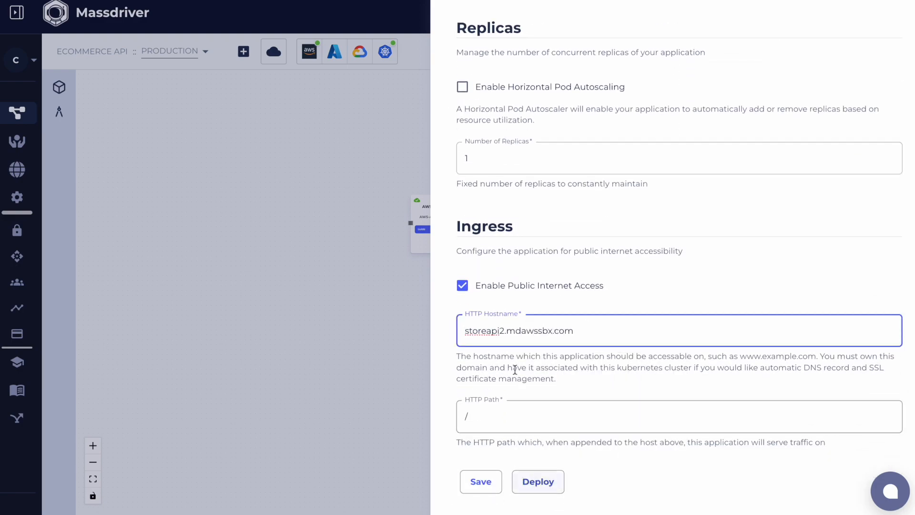
{"action": "left_click", "coordinate": [539, 482]}
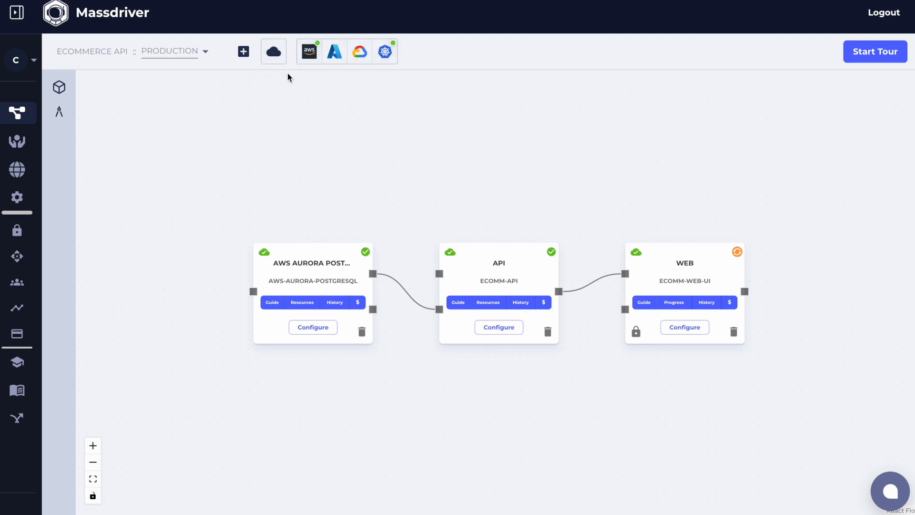
Add an environment named "EU Prod" with abbreviation "euprod" and a cloud credential to the Shared Infra project
{"action": "left_click", "coordinate": [18, 116]}
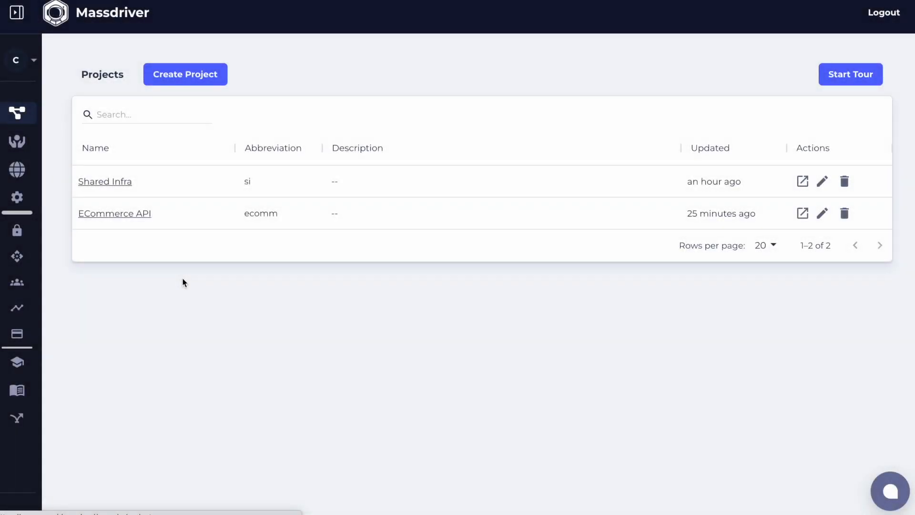
{"action": "left_click", "coordinate": [113, 184]}
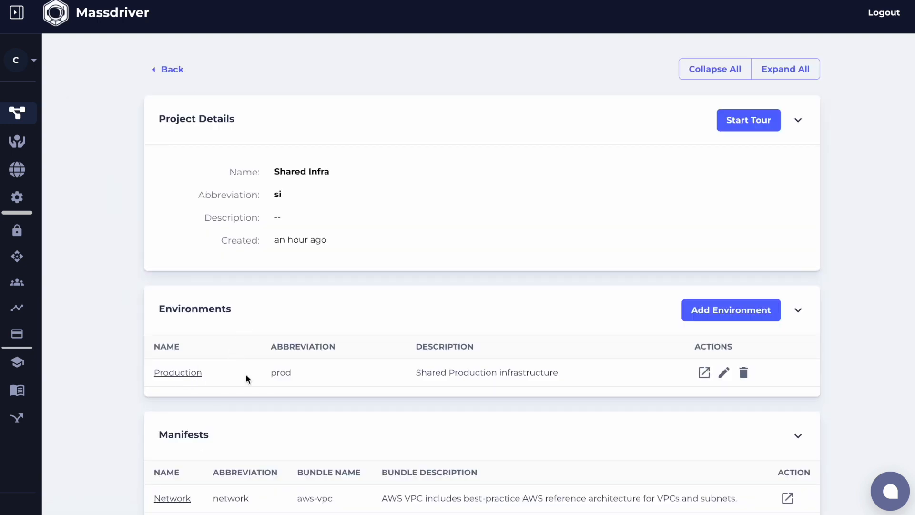
{"action": "left_click", "coordinate": [695, 315]}
{"action": "left_click", "coordinate": [379, 143]}
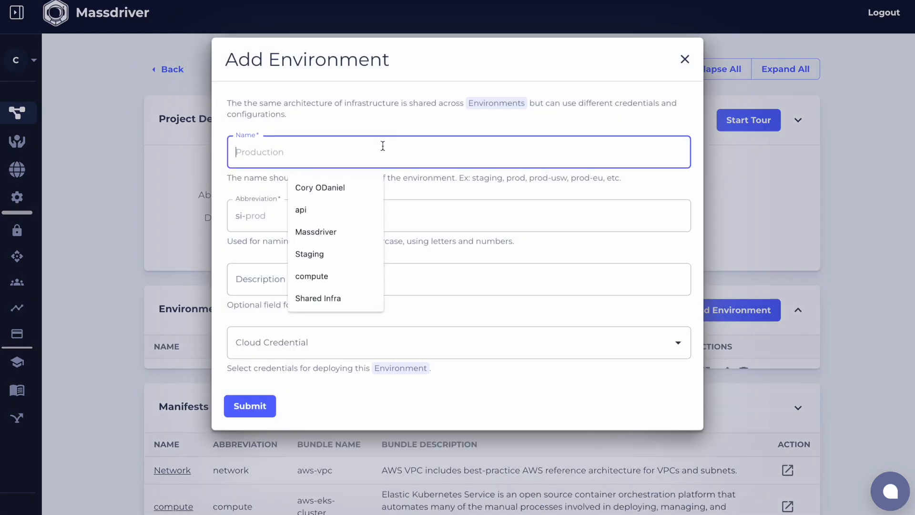
{"action": "type", "text": "EU"}
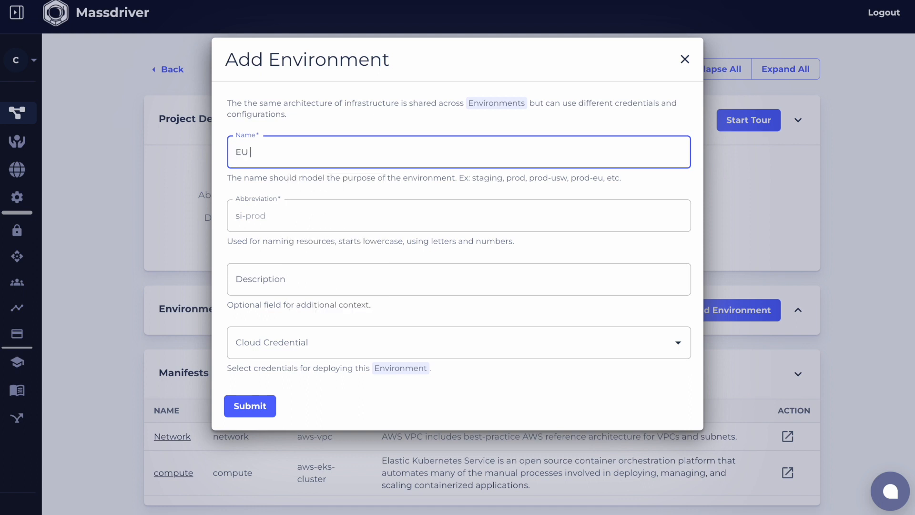
{"action": "key", "text": "Tab"}
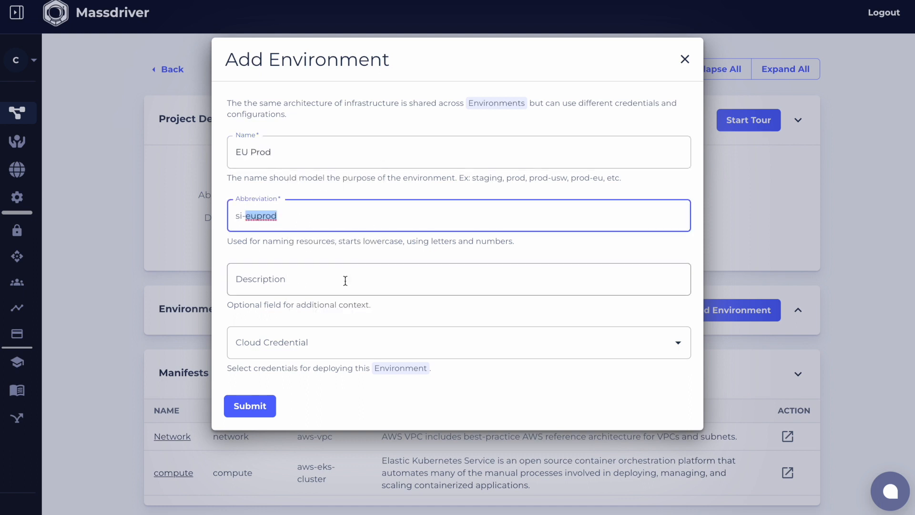
{"action": "left_click", "coordinate": [281, 343]}
{"action": "left_click", "coordinate": [281, 376]}
{"action": "left_click", "coordinate": [248, 405]}
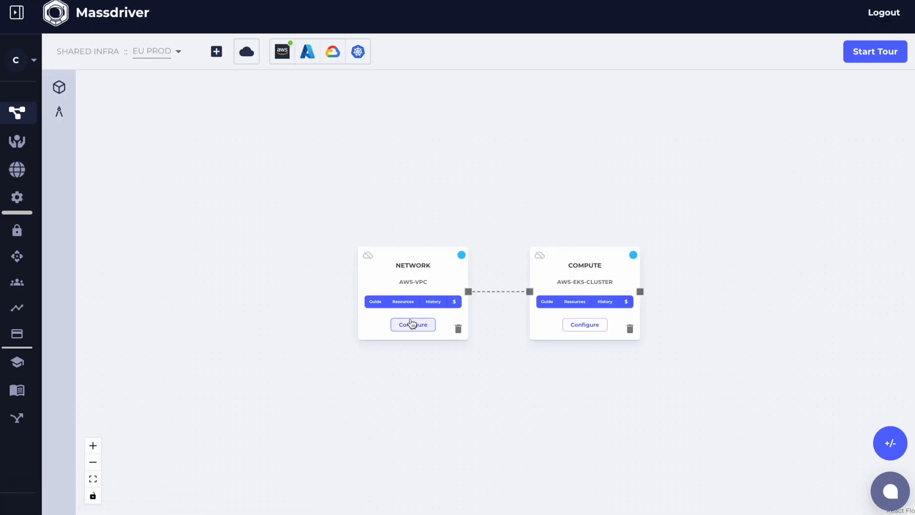
Configure the EU Prod network with the Small Development Network (4K IPs) preset in region eu-west-2 and deploy it
{"action": "left_click", "coordinate": [410, 323]}
{"action": "left_click", "coordinate": [572, 57]}
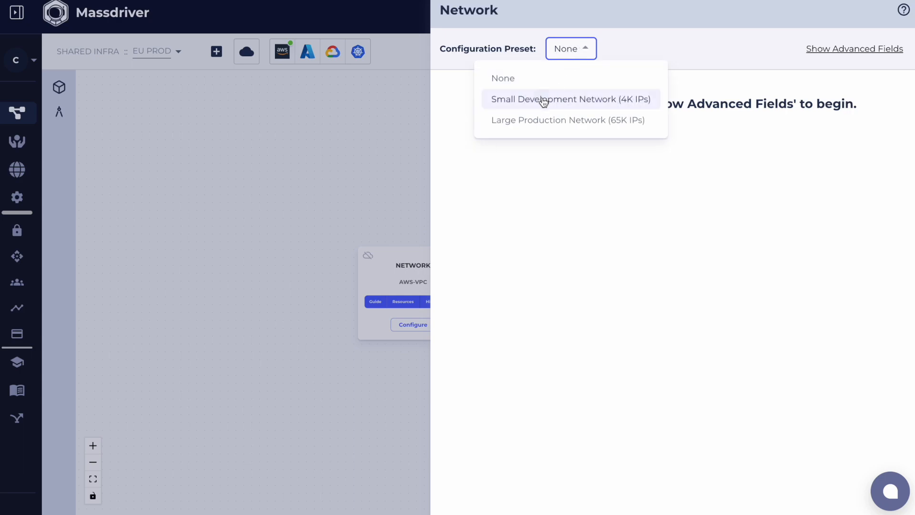
{"action": "left_click", "coordinate": [543, 99]}
{"action": "left_click", "coordinate": [528, 213]}
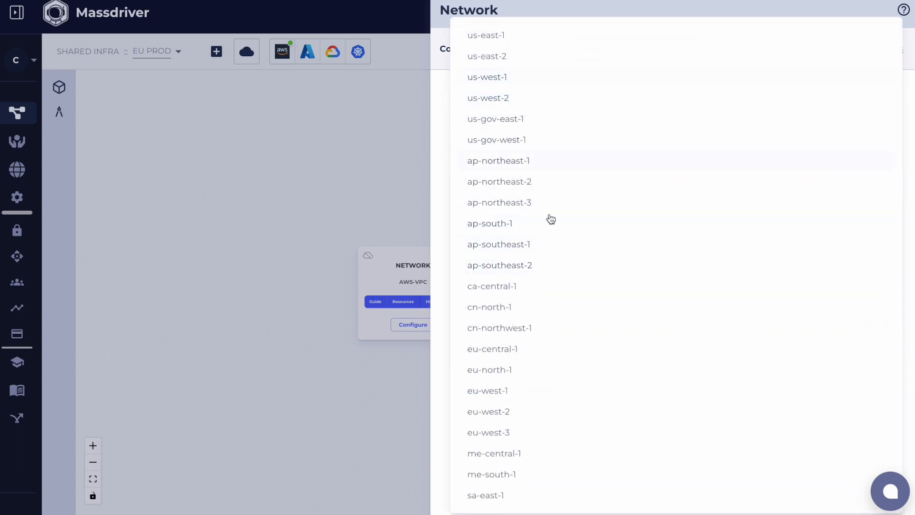
{"action": "left_click", "coordinate": [500, 411]}
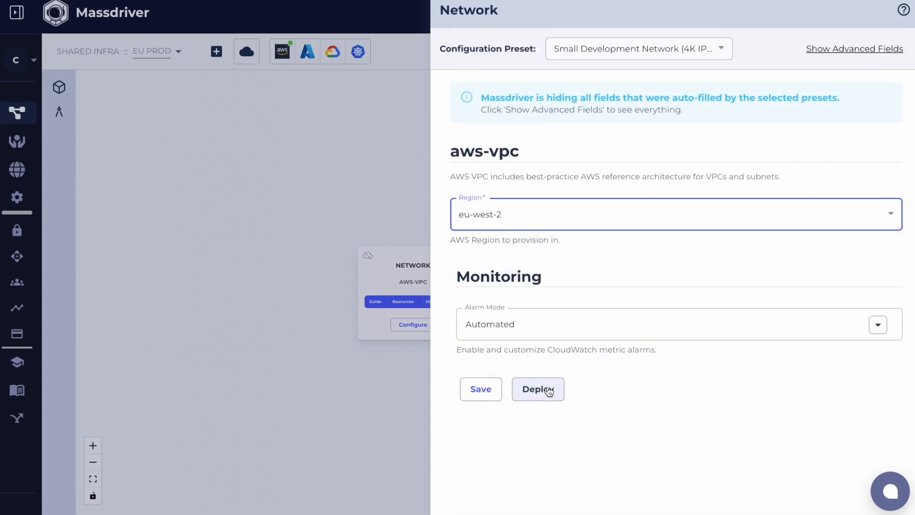
{"action": "left_click", "coordinate": [543, 390]}
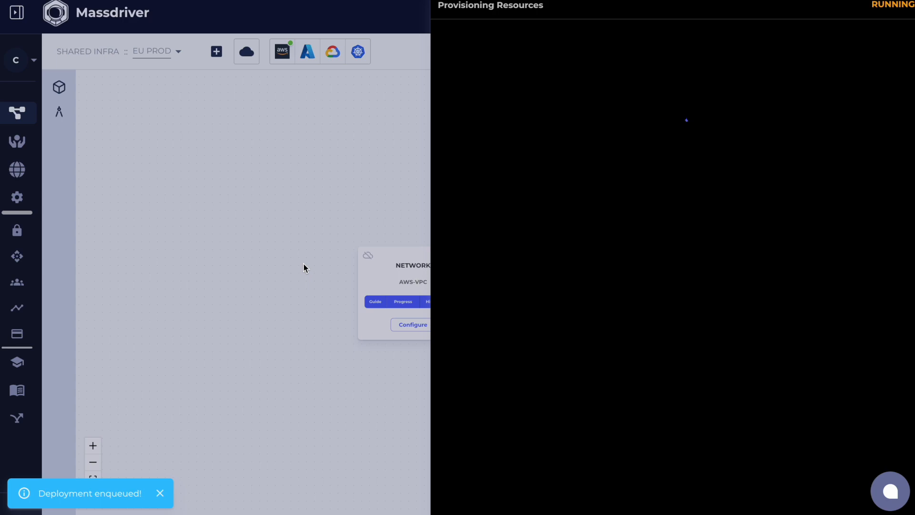
{"action": "left_click", "coordinate": [205, 174]}
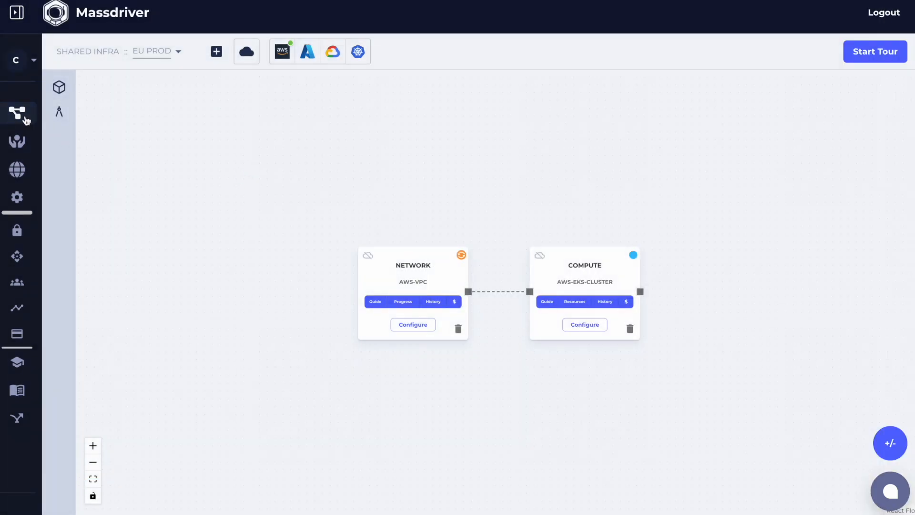
Create a new project named "Peering" with the abbreviation "peering"
{"action": "left_click", "coordinate": [18, 112]}
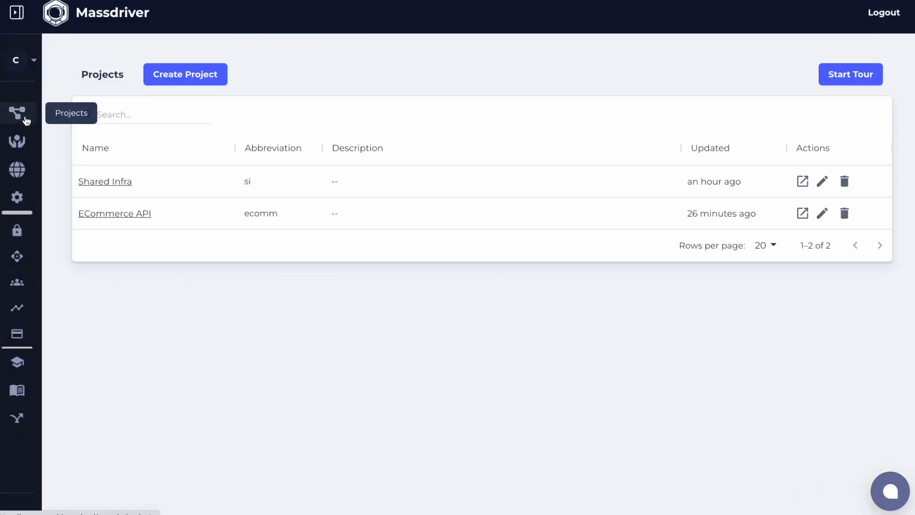
{"action": "left_click", "coordinate": [185, 75]}
{"action": "left_click", "coordinate": [319, 149]}
{"action": "type", "text": "Peering"}
{"action": "key", "text": "Tab"}
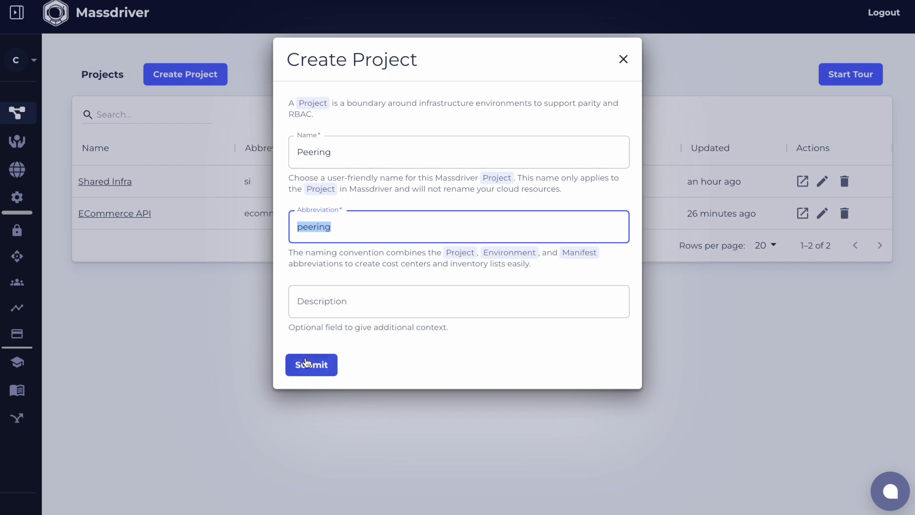
{"action": "left_click", "coordinate": [307, 364]}
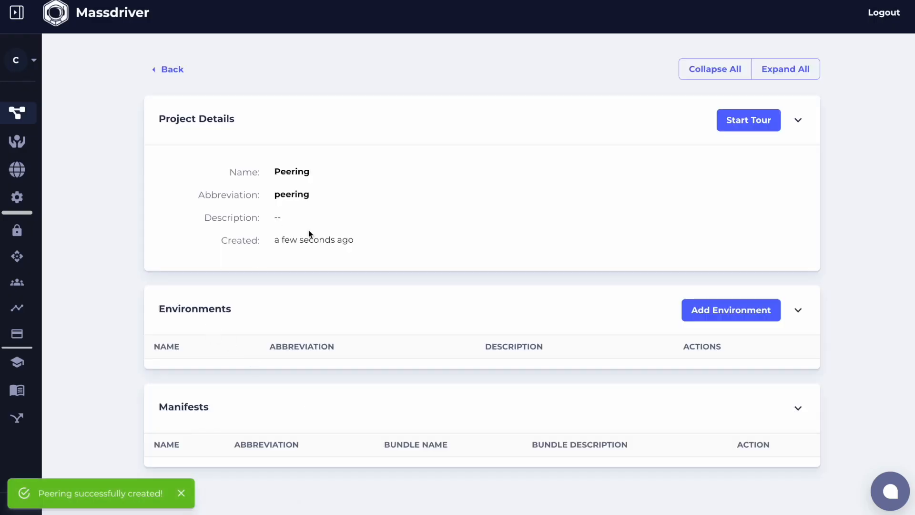
Add an environment named "prod" with abbreviation "prod" and a cloud credential to the Peering project
{"action": "left_click", "coordinate": [724, 310]}
{"action": "left_click", "coordinate": [304, 162]}
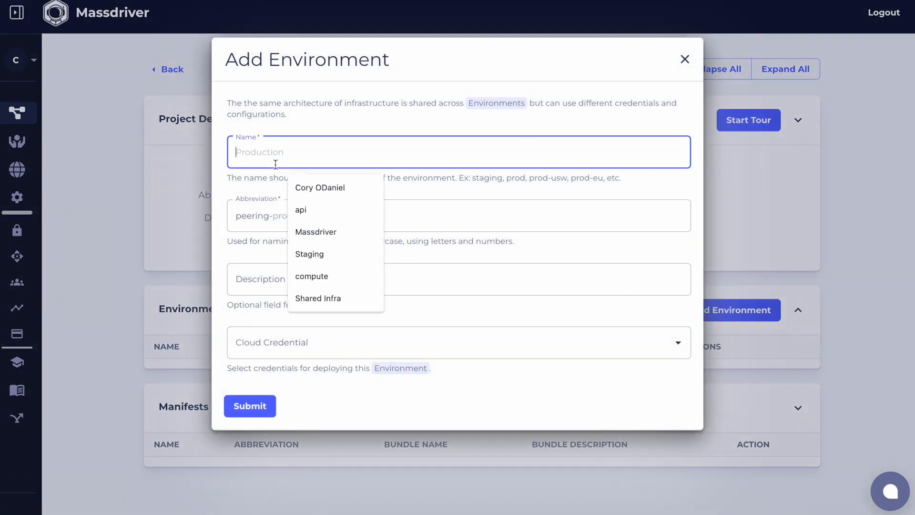
{"action": "type", "text": "prod"}
{"action": "key", "text": "Tab"}
{"action": "type", "text": "prod"}
{"action": "key", "text": "Tab"}
{"action": "left_click", "coordinate": [279, 343]}
{"action": "left_click", "coordinate": [296, 377]}
{"action": "left_click", "coordinate": [251, 416]}
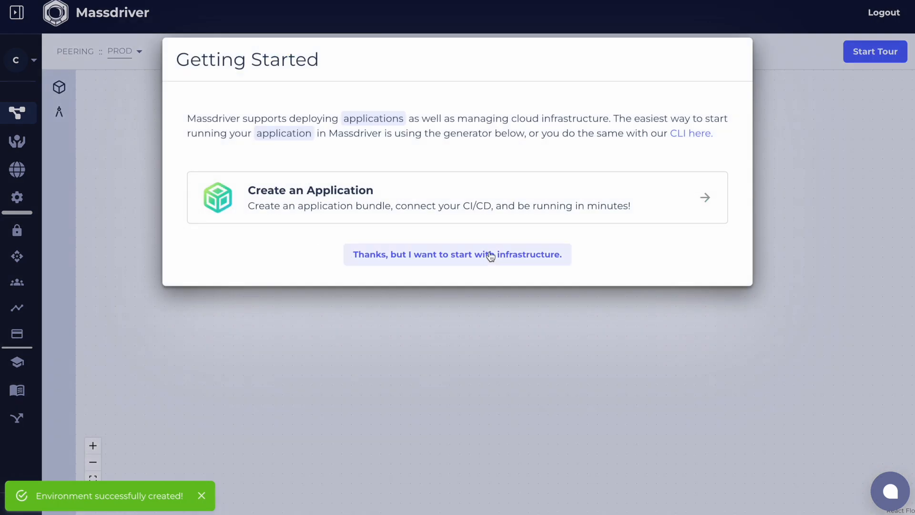
{"action": "left_click", "coordinate": [490, 255]}
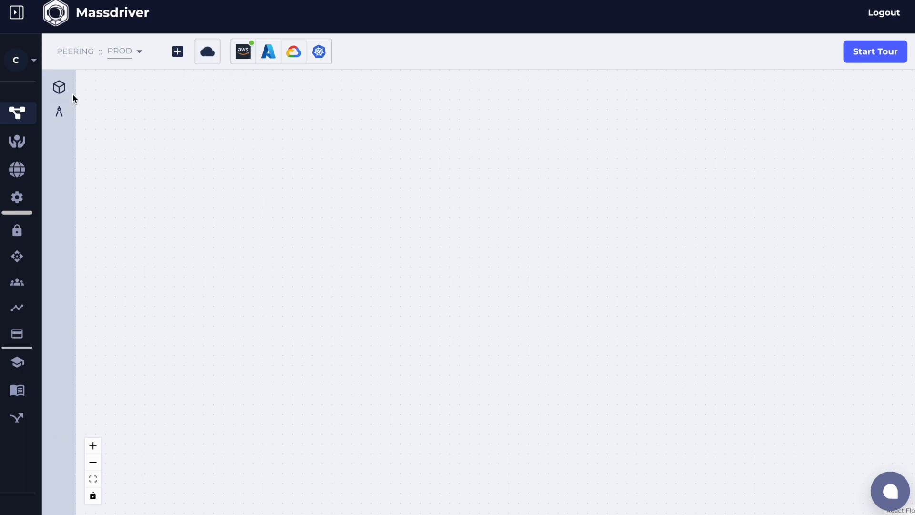
Search the bundles for "vpc" and add the aws-vpc bundle to the canvas as a manifest named "us prod"
{"action": "left_click", "coordinate": [59, 87]}
{"action": "left_click", "coordinate": [159, 127]}
{"action": "type", "text": "vpc"}
{"action": "left_click_drag", "start_coordinate": [181, 143], "coordinate": [445, 139]}
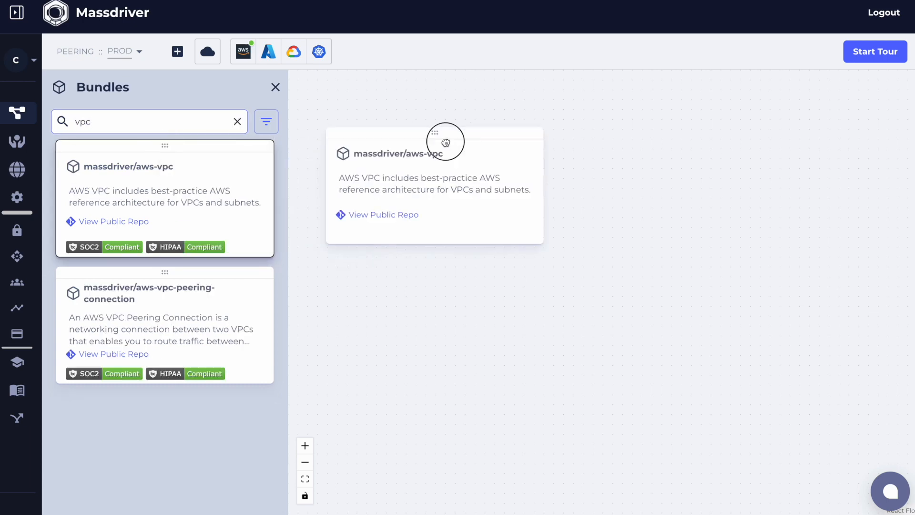
{"action": "left_click", "coordinate": [327, 205]}
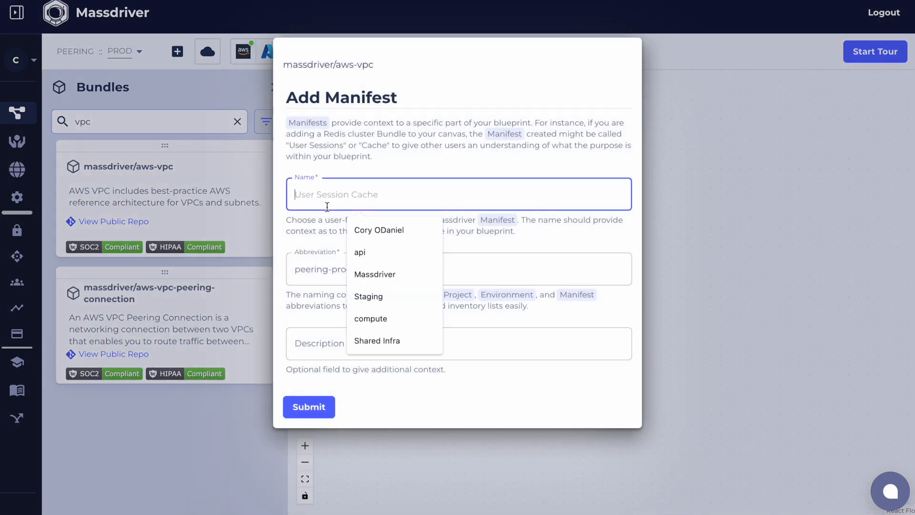
{"action": "type", "text": "us pr"}
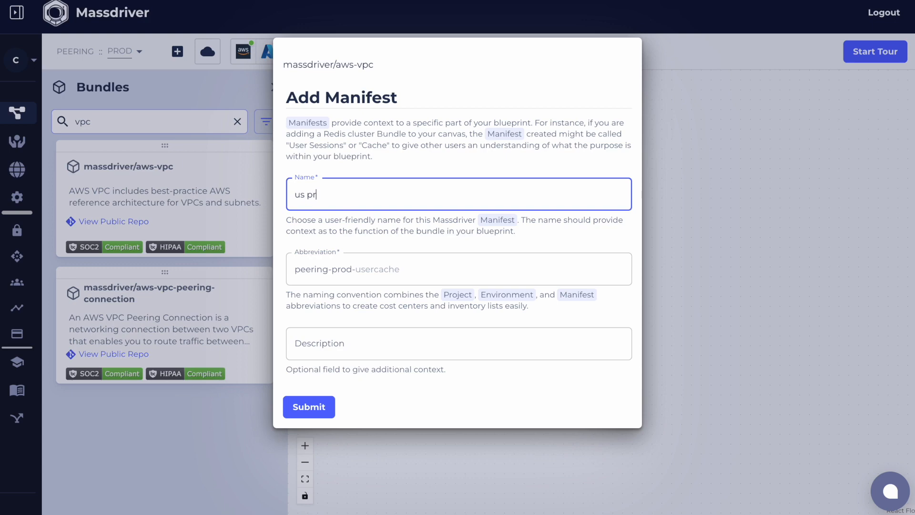
{"action": "type", "text": "od"}
{"action": "key", "text": "Tab"}
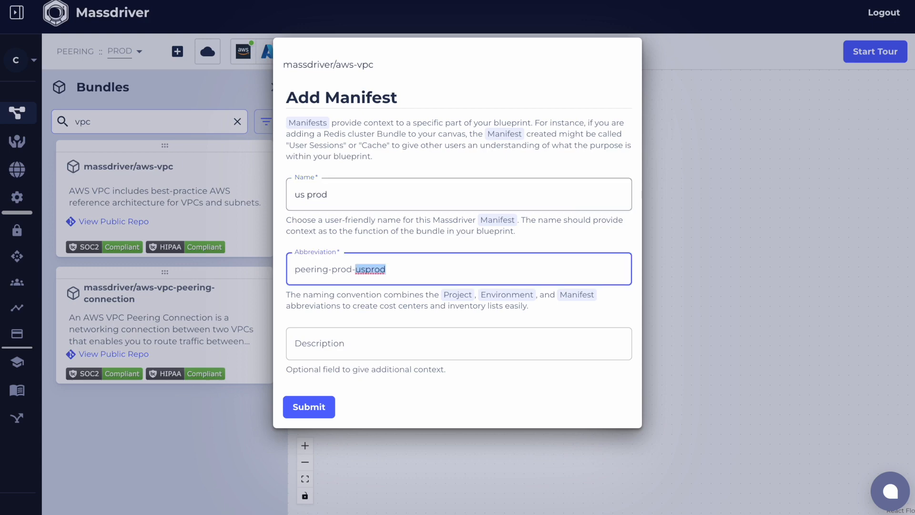
{"action": "key", "text": "Return"}
Add a second aws-vpc bundle beside the US VPC as a manifest named "eu prod"
{"action": "left_click_drag", "start_coordinate": [181, 160], "coordinate": [831, 169]}
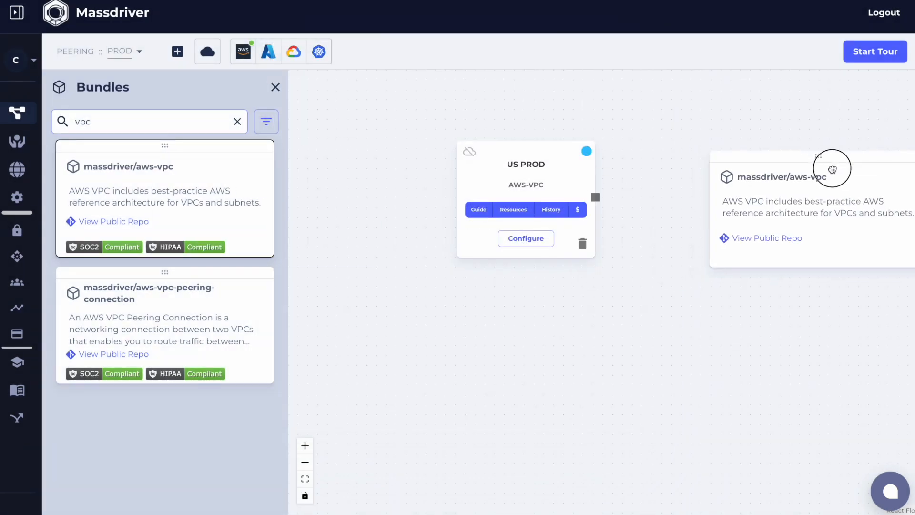
{"action": "left_click", "coordinate": [373, 183]}
{"action": "type", "text": "eu"}
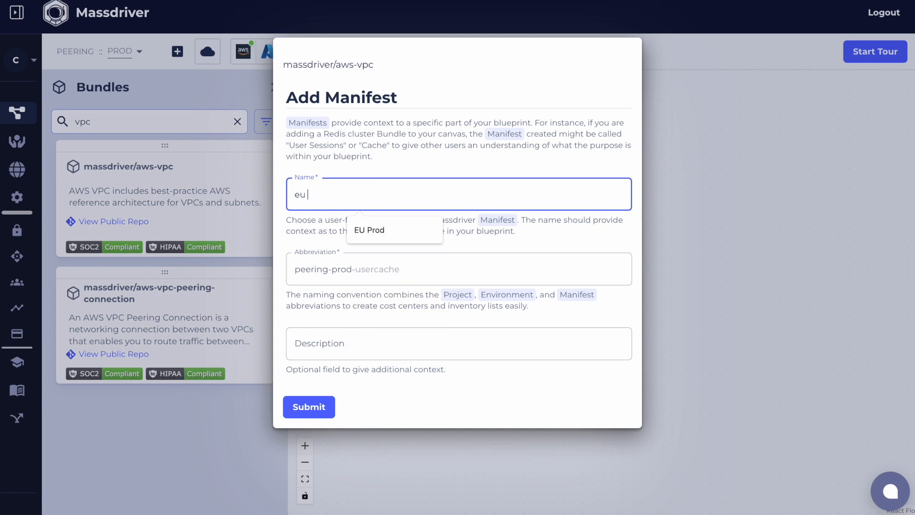
{"action": "key", "text": "Tab"}
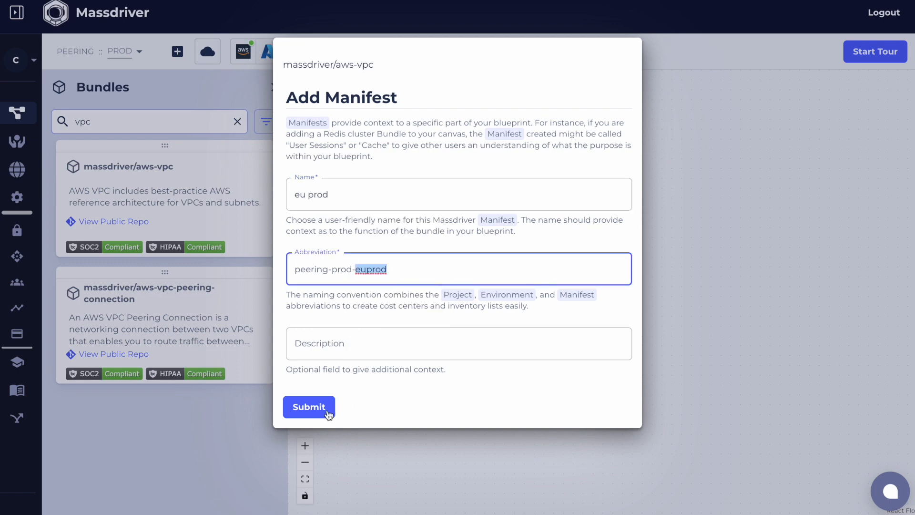
{"action": "left_click", "coordinate": [311, 407]}
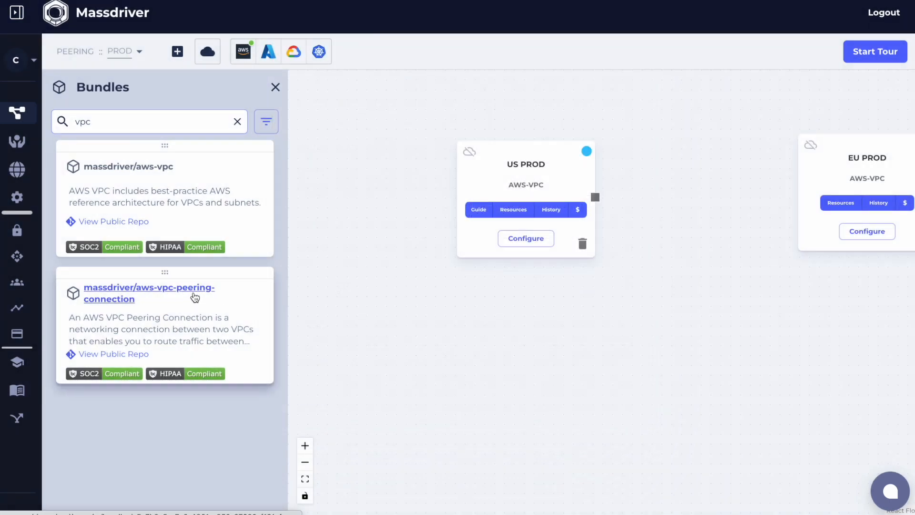
Add the aws-vpc-peering-connection bundle below the two VPCs as a manifest named "us-eu peering"
{"action": "left_click_drag", "start_coordinate": [193, 297], "coordinate": [464, 303]}
{"action": "left_click", "coordinate": [347, 204]}
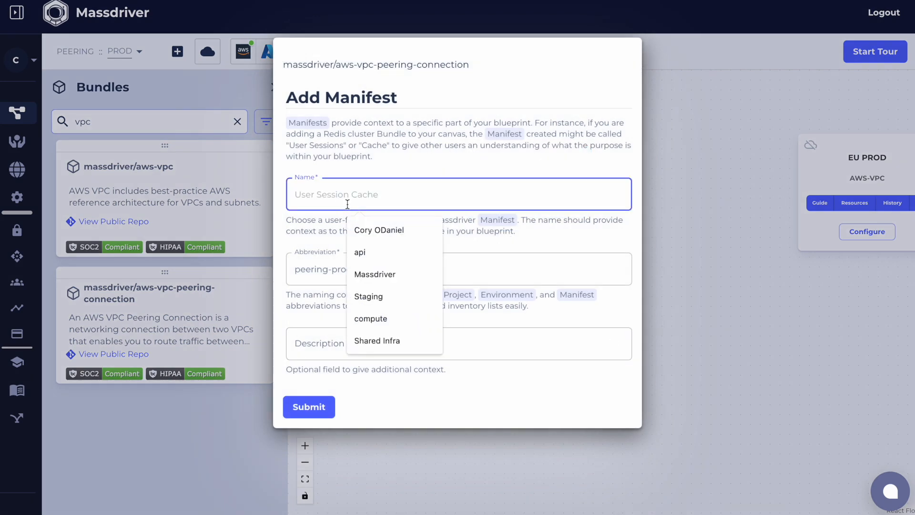
{"action": "type", "text": "us-"}
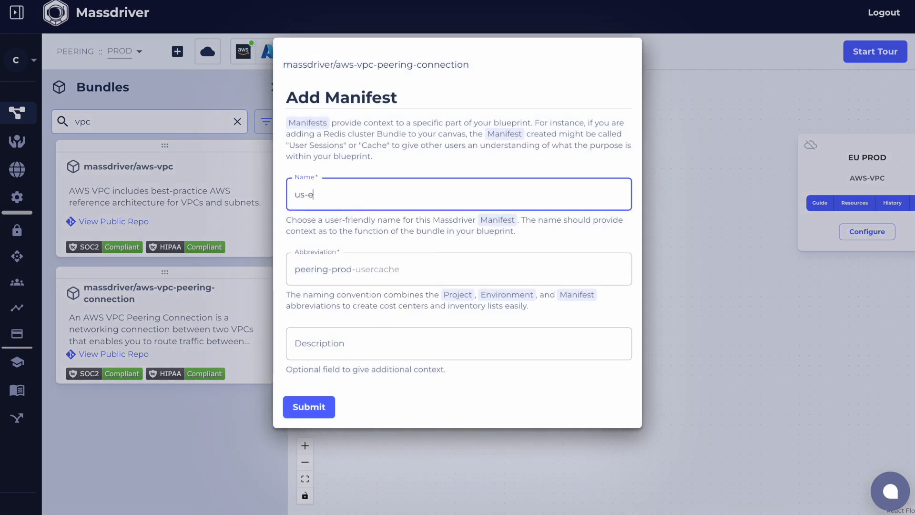
{"action": "type", "text": "eu peering"}
{"action": "key", "text": "Tab"}
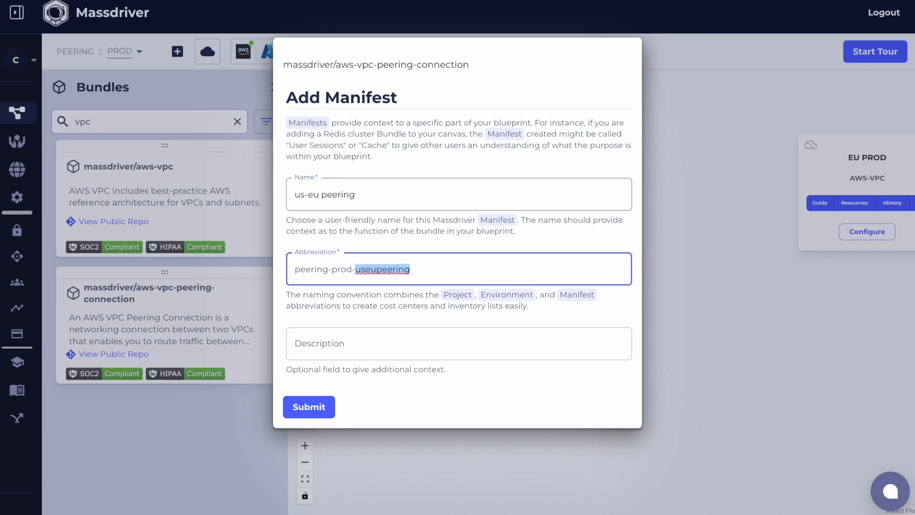
{"action": "left_click", "coordinate": [310, 408]}
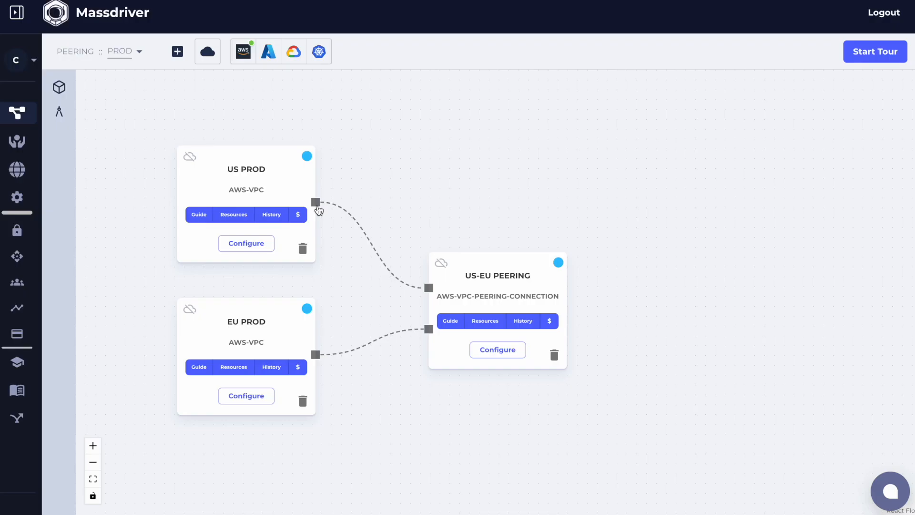
Assign the existing AWS VPC si-prod-network-xr16 as the remote reference for the US PROD VPC's vpc connection
{"action": "left_click", "coordinate": [315, 203]}
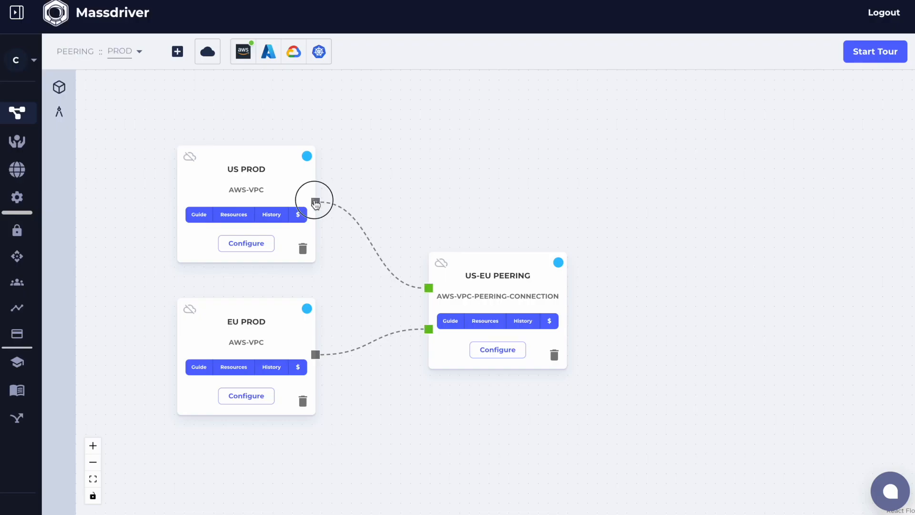
{"action": "left_click", "coordinate": [390, 241]}
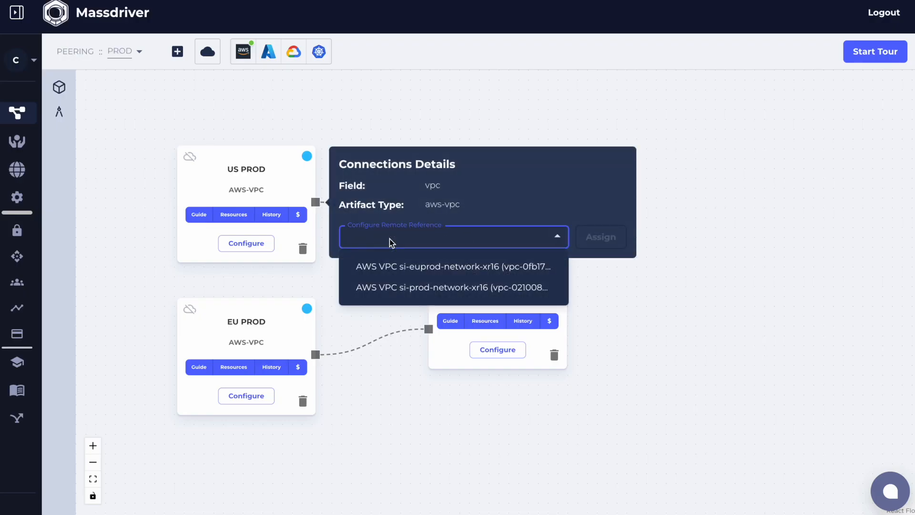
{"action": "left_click", "coordinate": [433, 288]}
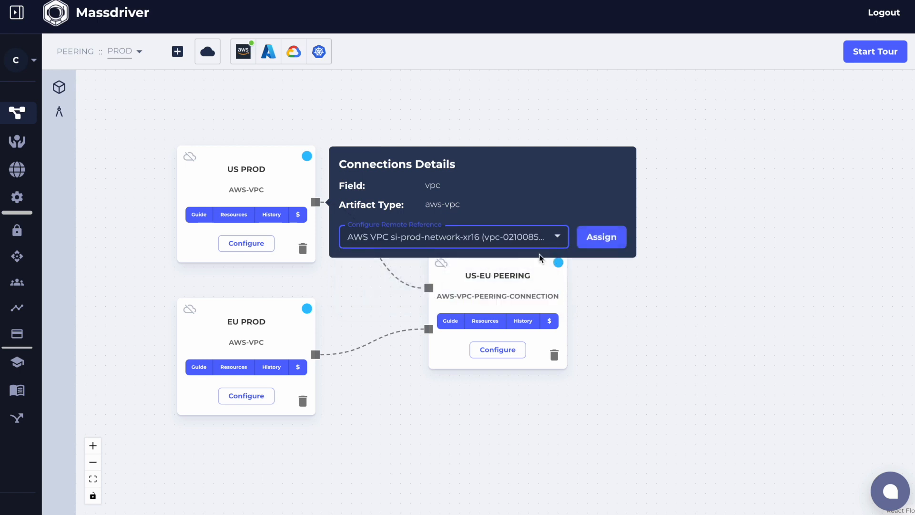
{"action": "left_click", "coordinate": [602, 236]}
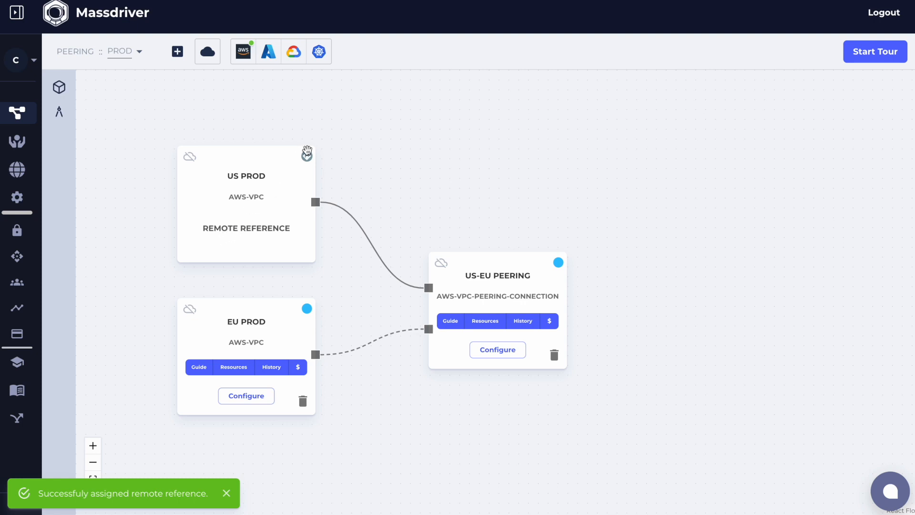
Assign the existing AWS VPC si-euprod-network-xr16 as the remote reference for the EU PROD VPC's vpc connection
{"action": "mouse_move", "coordinate": [307, 156]}
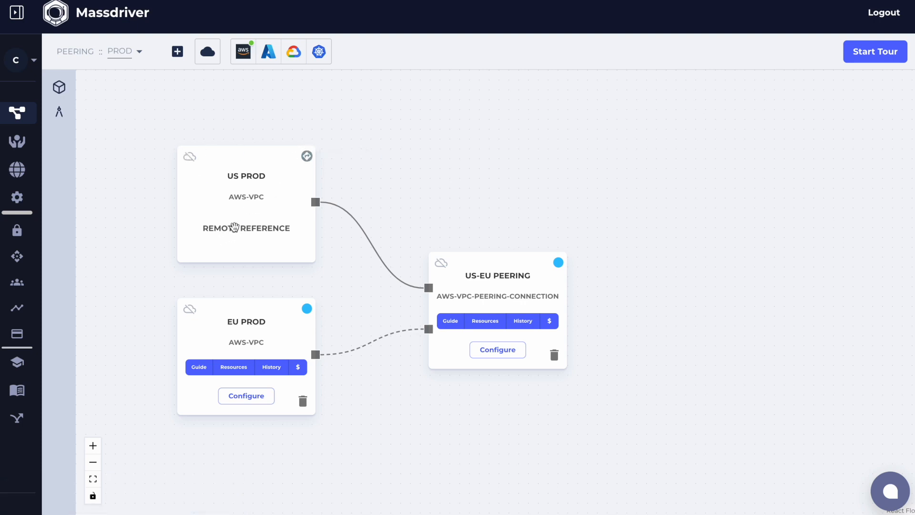
{"action": "left_click_drag", "start_coordinate": [316, 354], "coordinate": [317, 359]}
{"action": "left_click", "coordinate": [387, 398]}
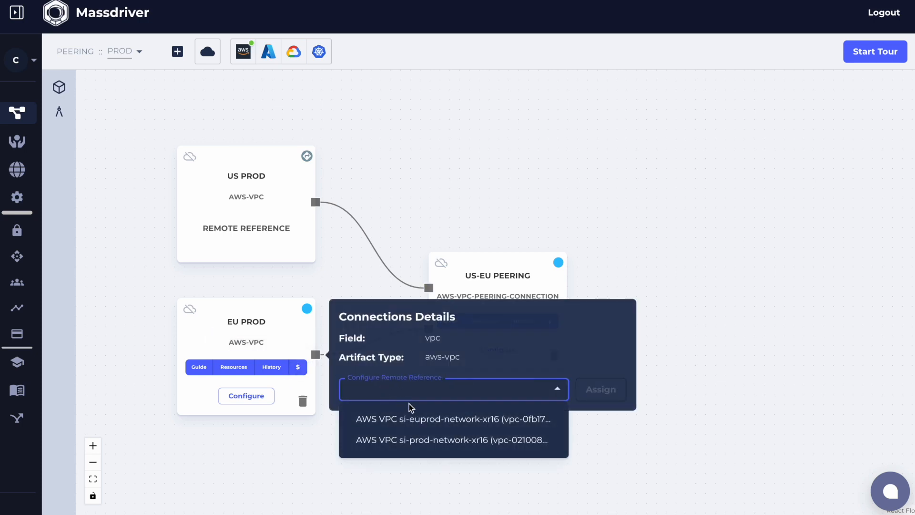
{"action": "left_click", "coordinate": [432, 419]}
{"action": "left_click", "coordinate": [600, 391]}
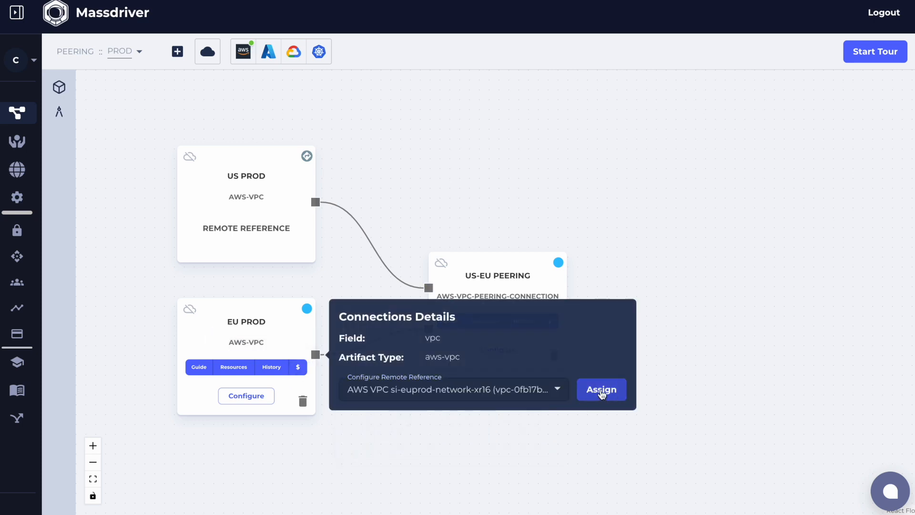